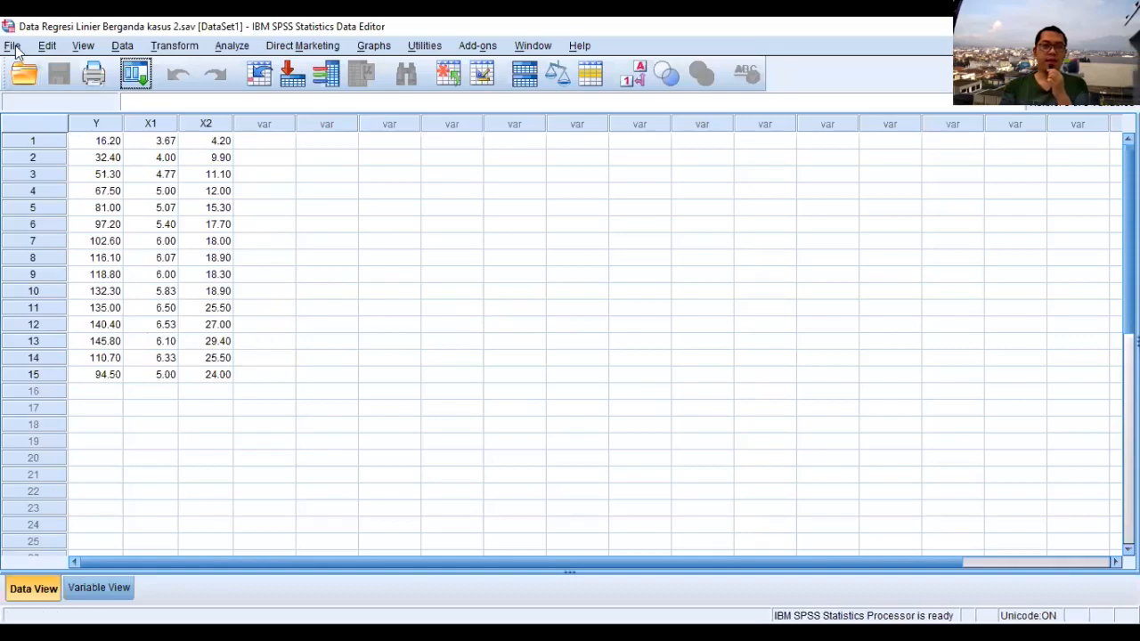
Set up a linear regression with Produksi padi (ton) [Y] as dependent and Pupuk kimia (ton) [X1] and Luas lahan (ha) [X2] as independents.
{"action": "left_click", "coordinate": [233, 47]}
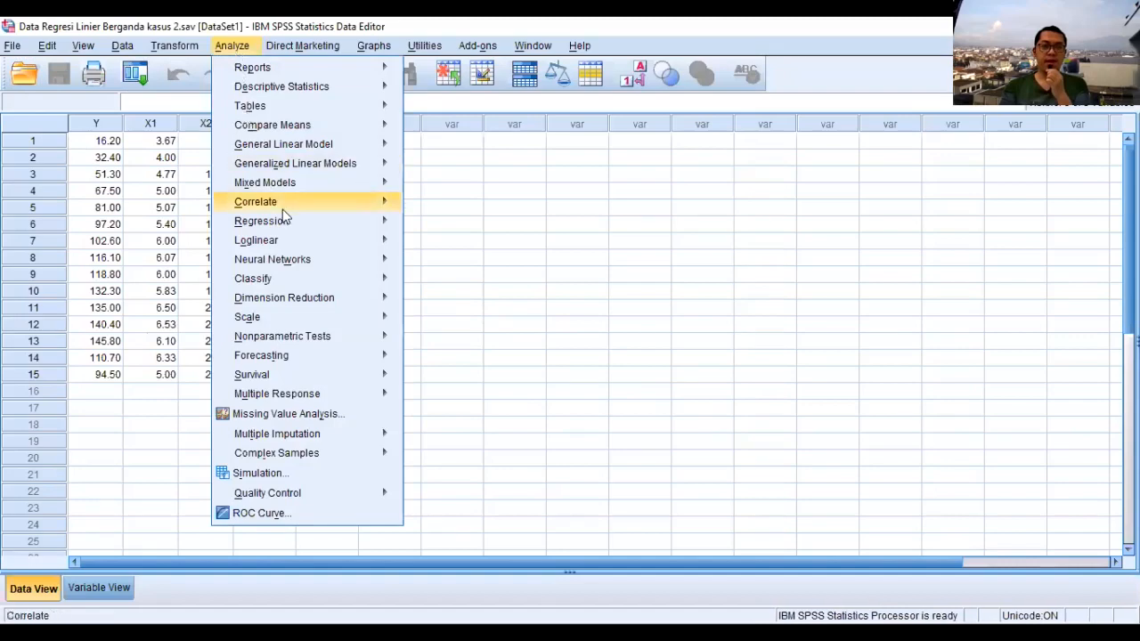
{"action": "mouse_move", "coordinate": [288, 222]}
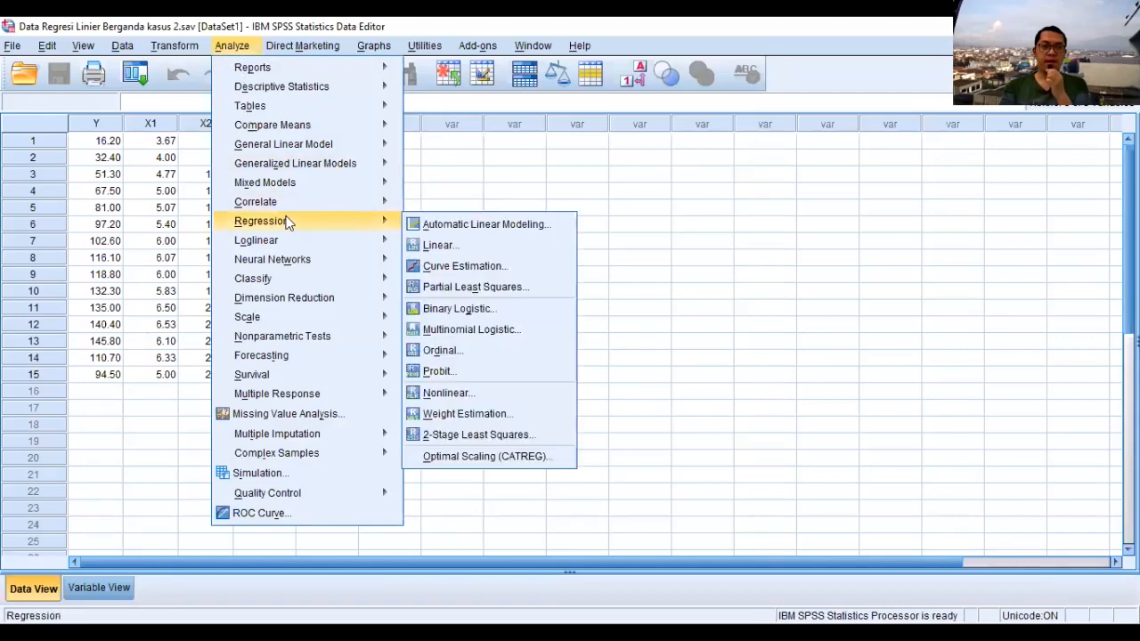
{"action": "left_click", "coordinate": [520, 247]}
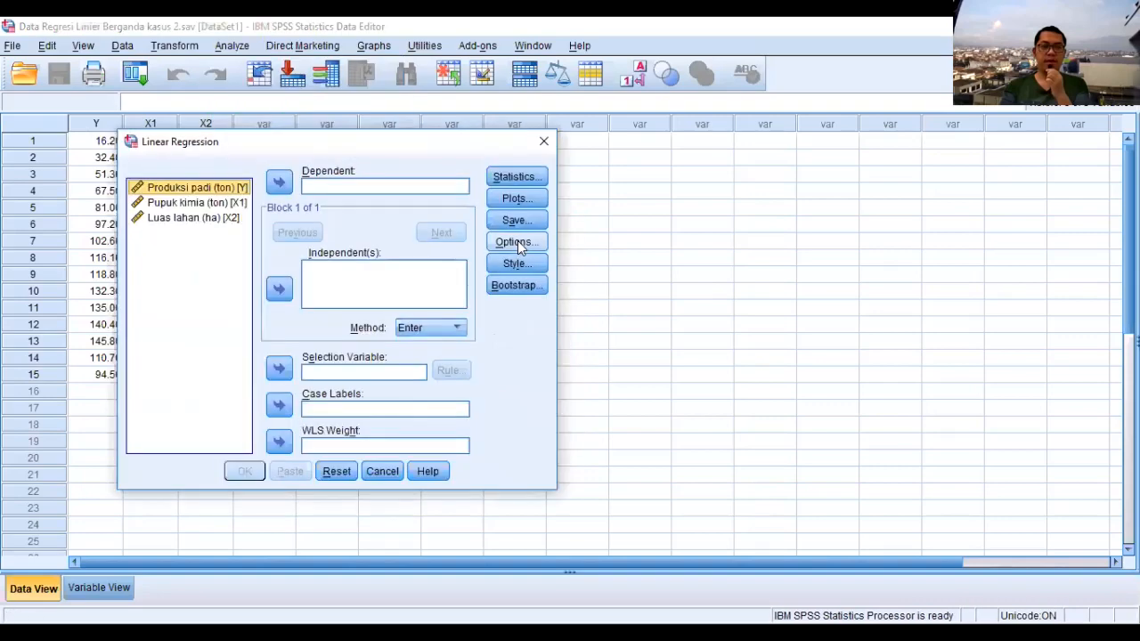
{"action": "left_click", "coordinate": [279, 185]}
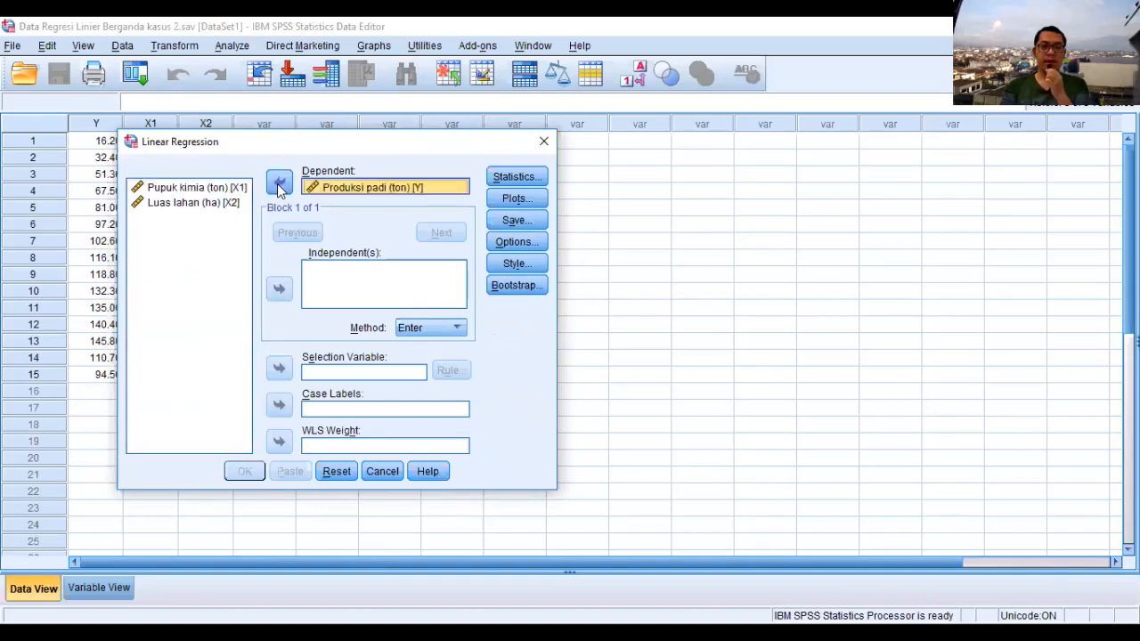
{"action": "left_click", "coordinate": [191, 190]}
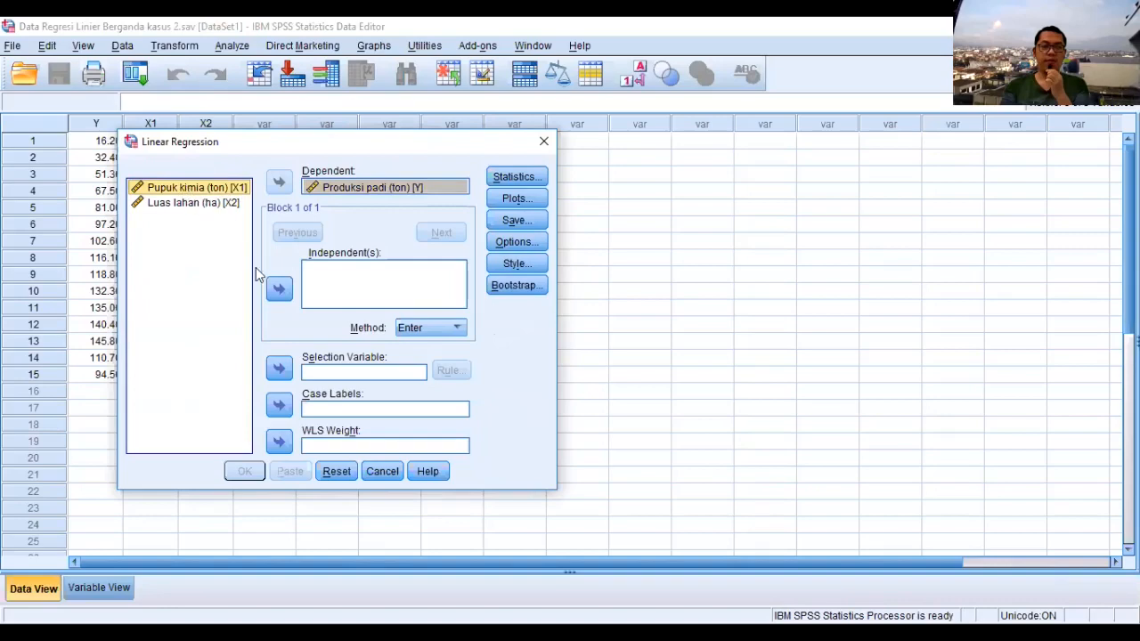
{"action": "left_click", "coordinate": [277, 291]}
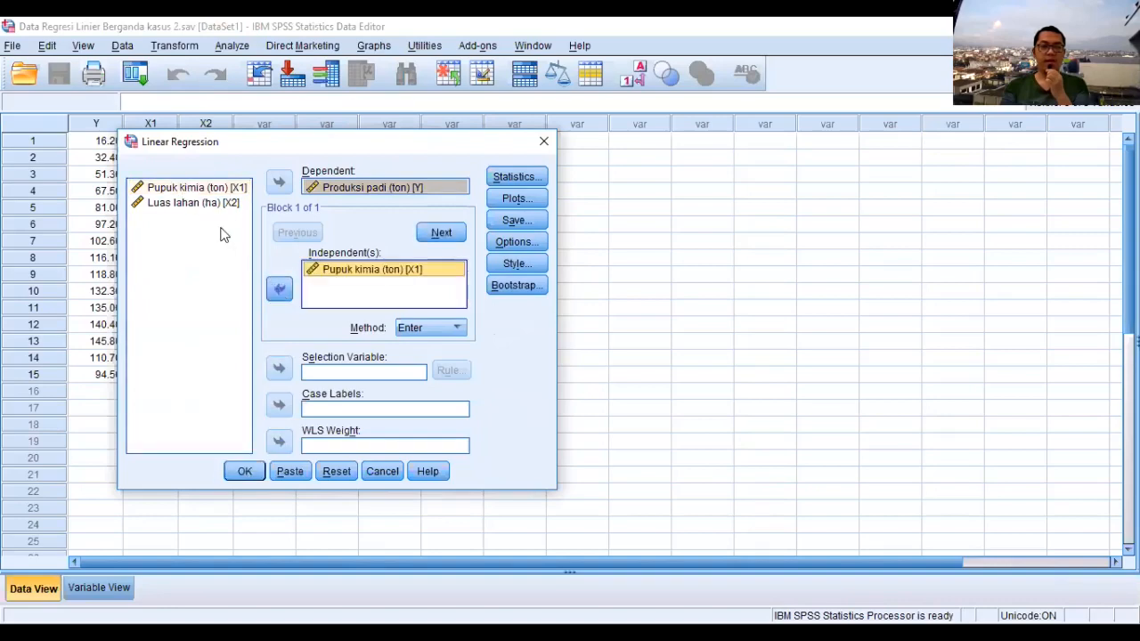
{"action": "left_click", "coordinate": [183, 204]}
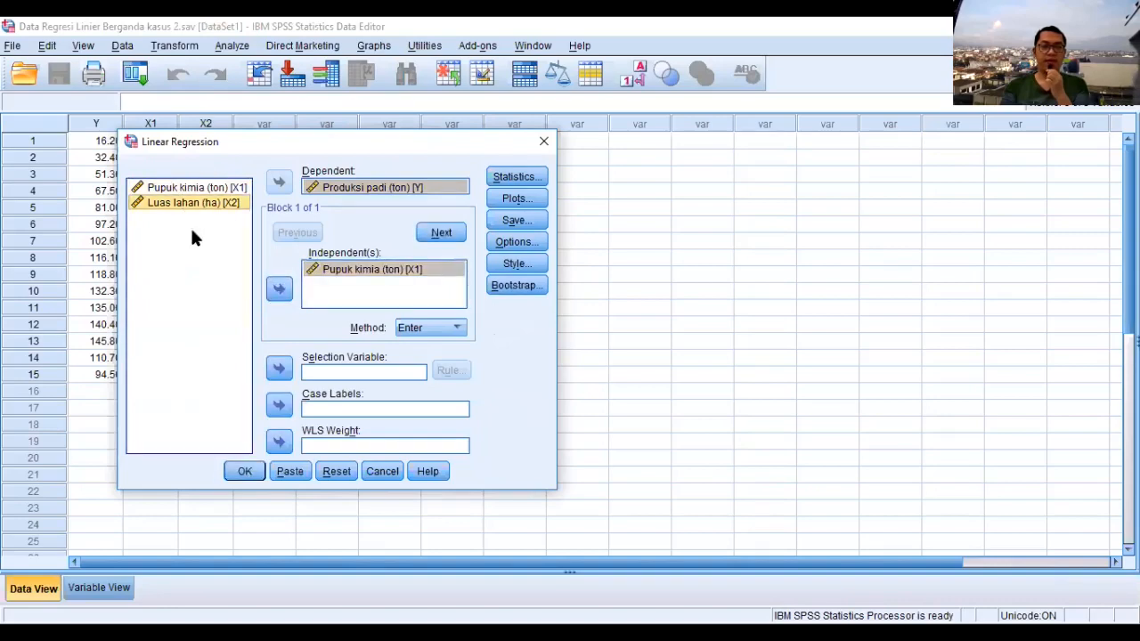
{"action": "left_click", "coordinate": [278, 289]}
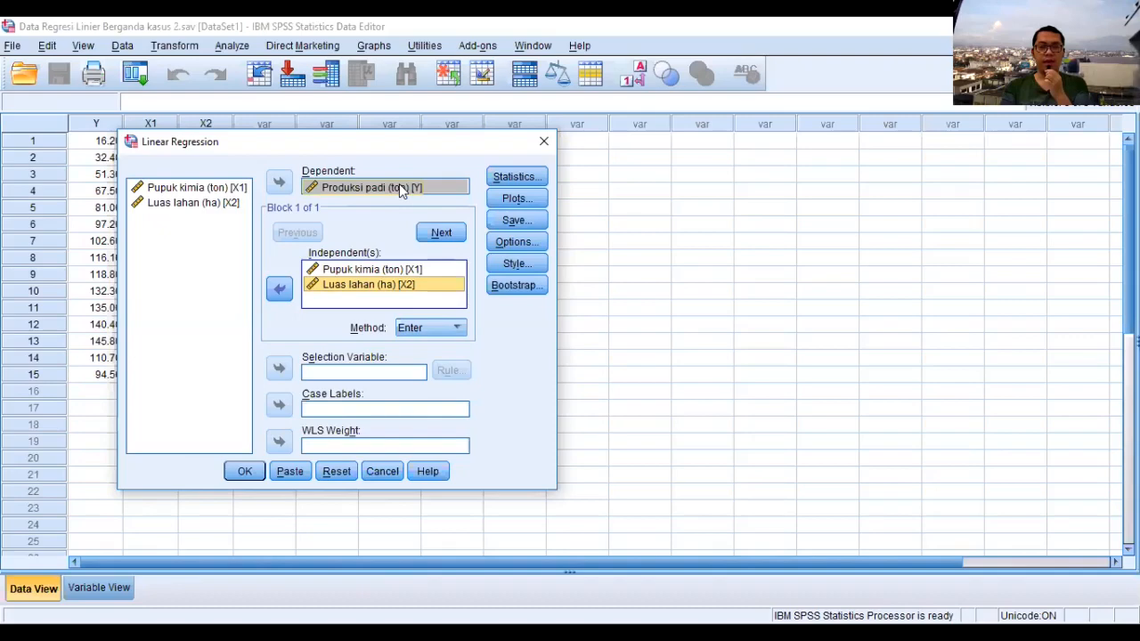
Enable saving of the unstandardized residuals and run the linear regression.
{"action": "left_click", "coordinate": [521, 179]}
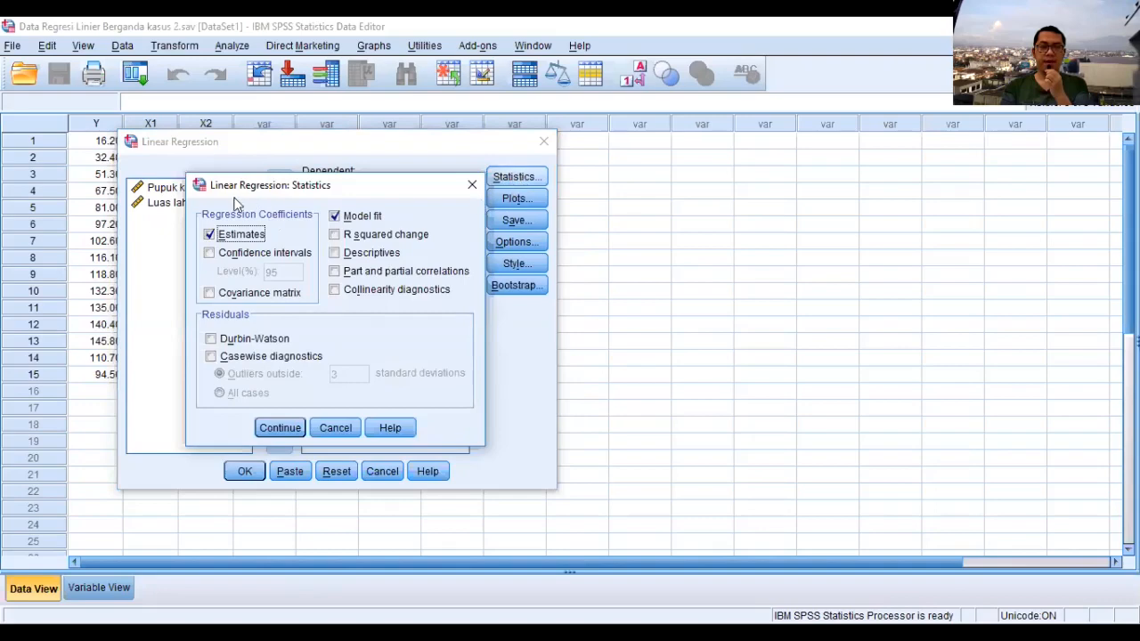
{"action": "left_click", "coordinate": [471, 185]}
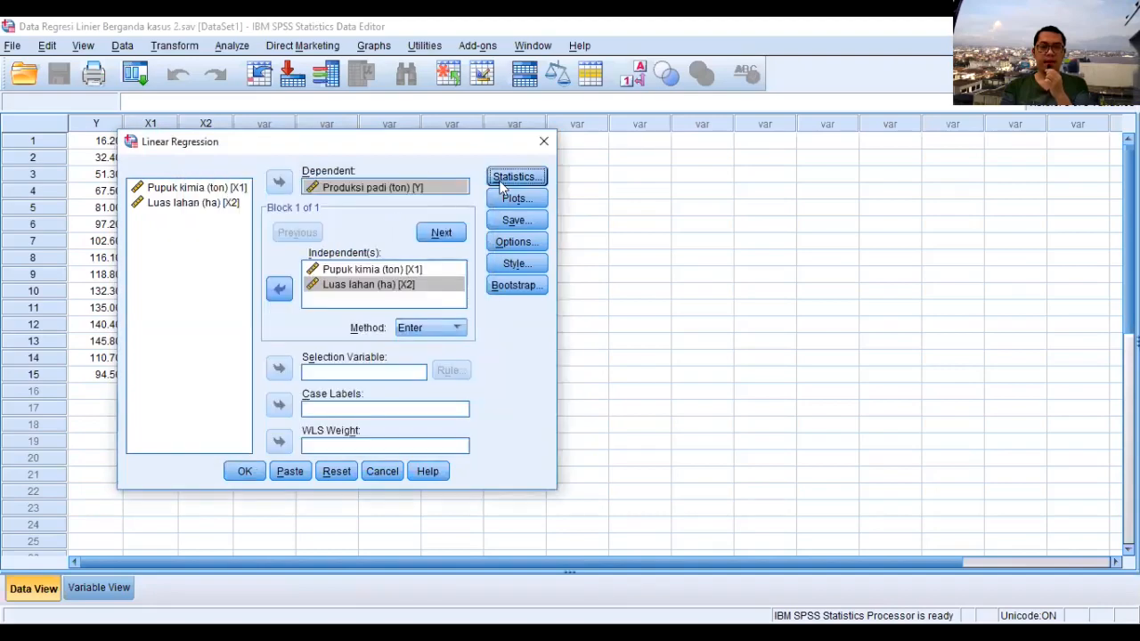
{"action": "left_click", "coordinate": [525, 220]}
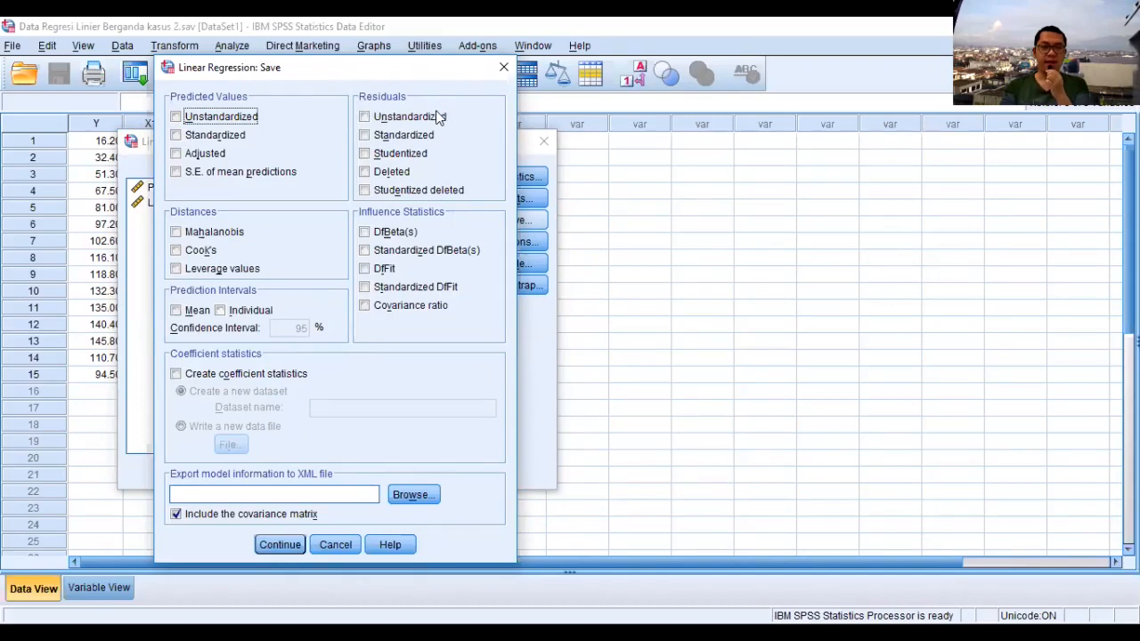
{"action": "left_click", "coordinate": [364, 118]}
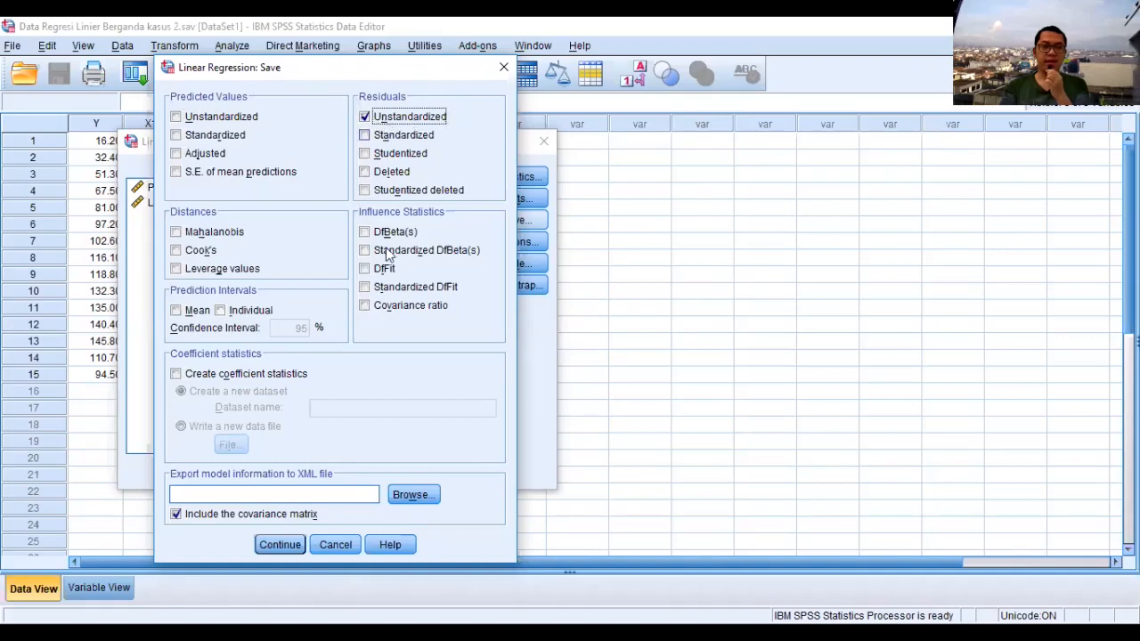
{"action": "left_click", "coordinate": [281, 545]}
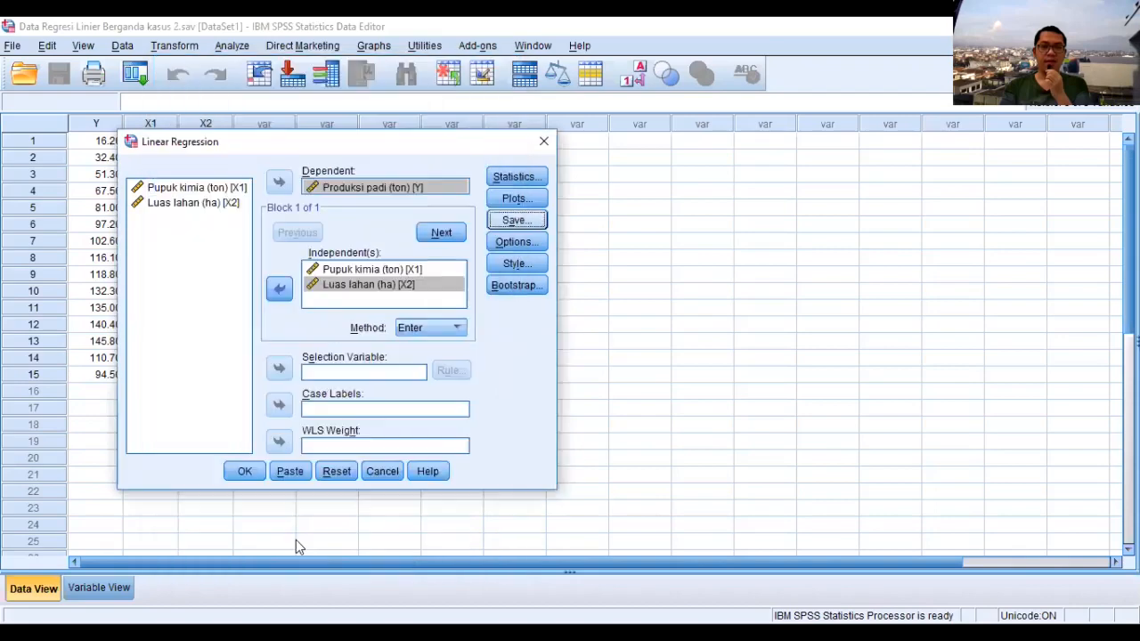
{"action": "left_click", "coordinate": [239, 472]}
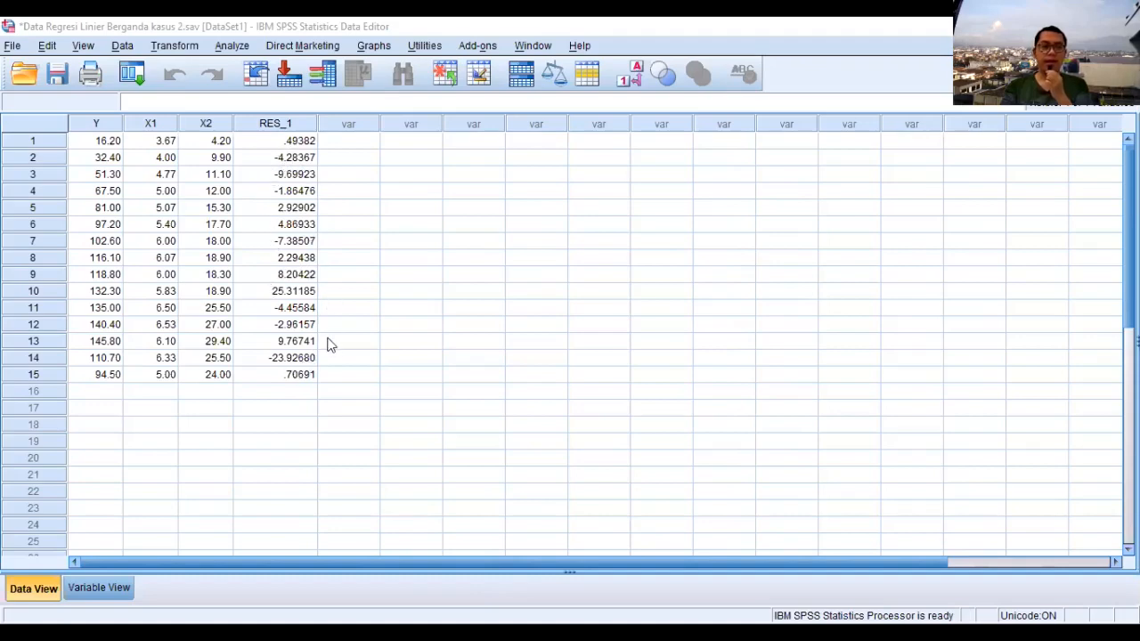
Build the Compute Variable expression ABS(RES_1) from the Abs function and the unstandardized residual variable.
{"action": "left_click", "coordinate": [175, 46]}
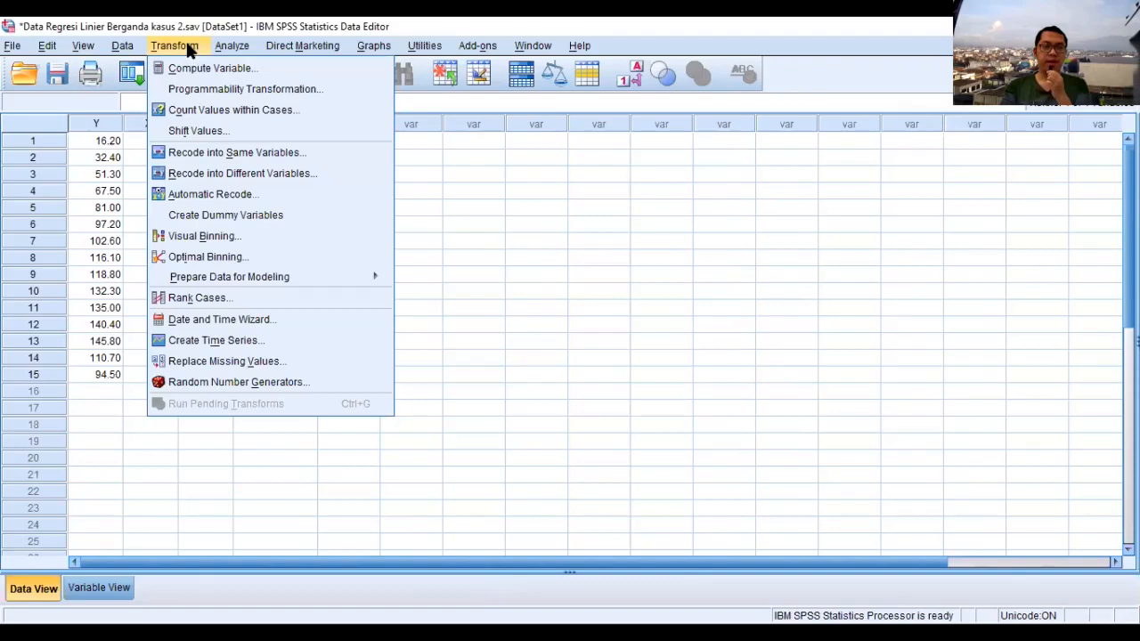
{"action": "left_click", "coordinate": [315, 67]}
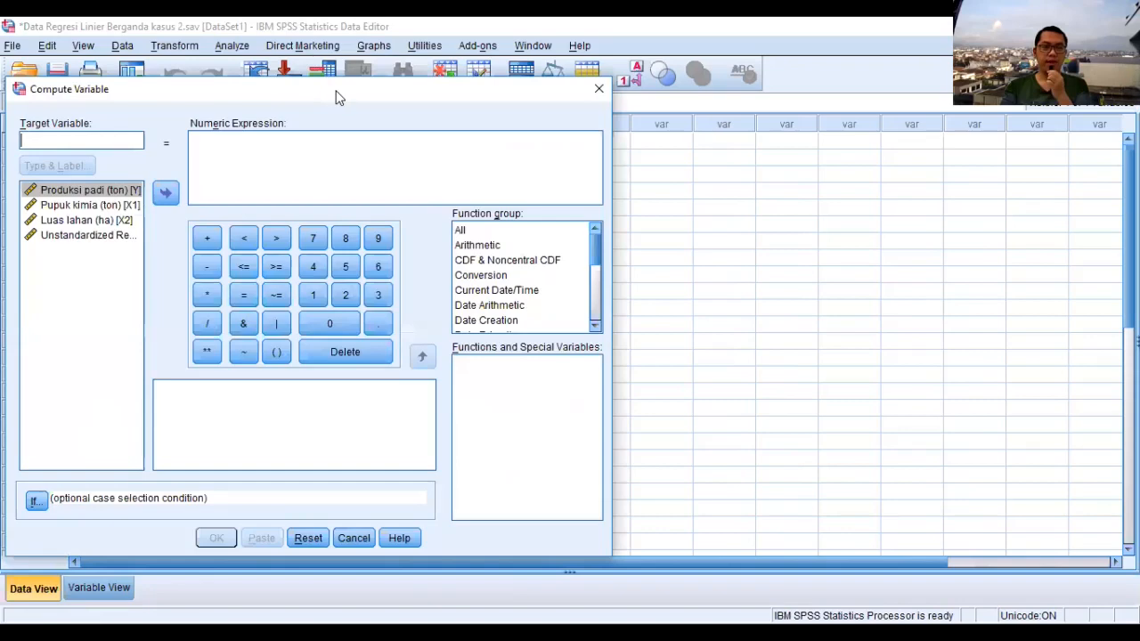
{"action": "left_click_drag", "start_coordinate": [339, 96], "coordinate": [361, 62]}
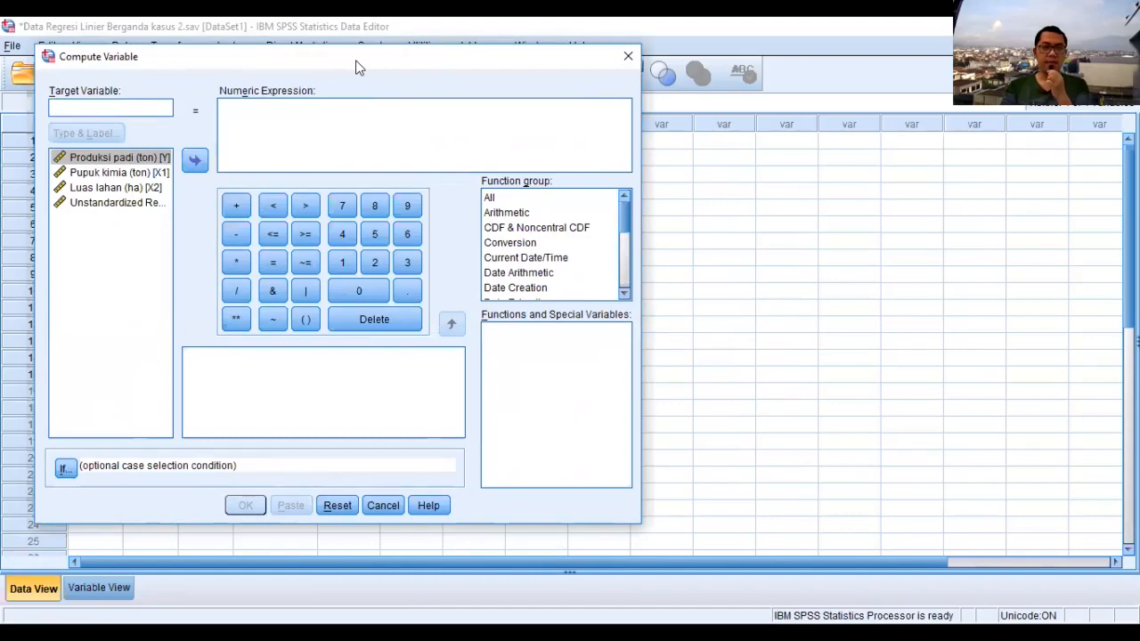
{"action": "left_click", "coordinate": [101, 204]}
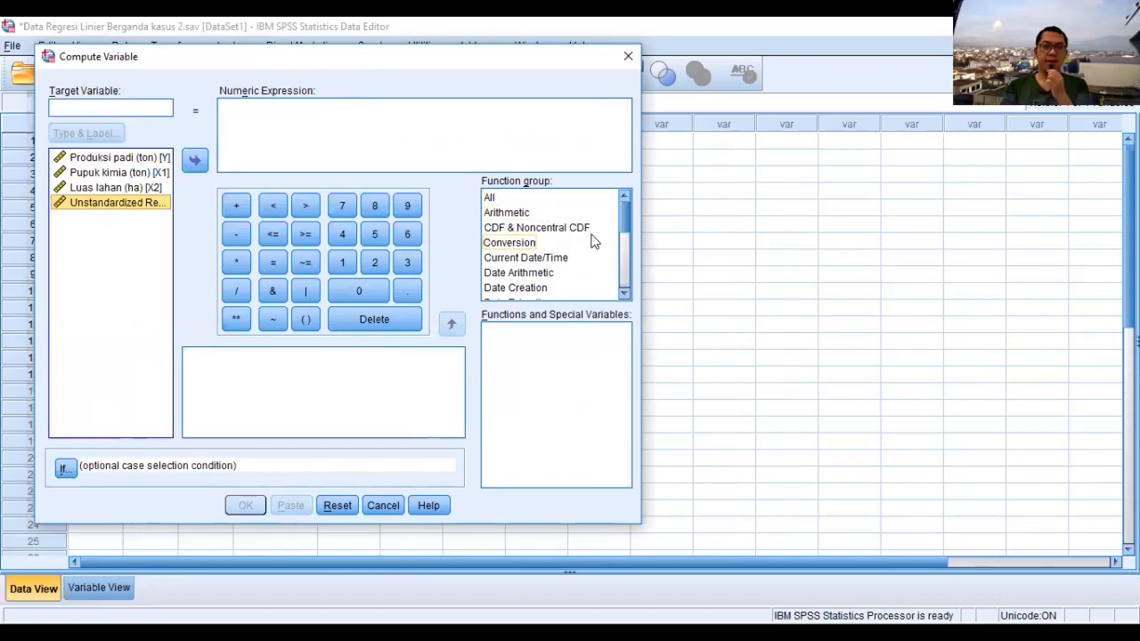
{"action": "left_click", "coordinate": [493, 197]}
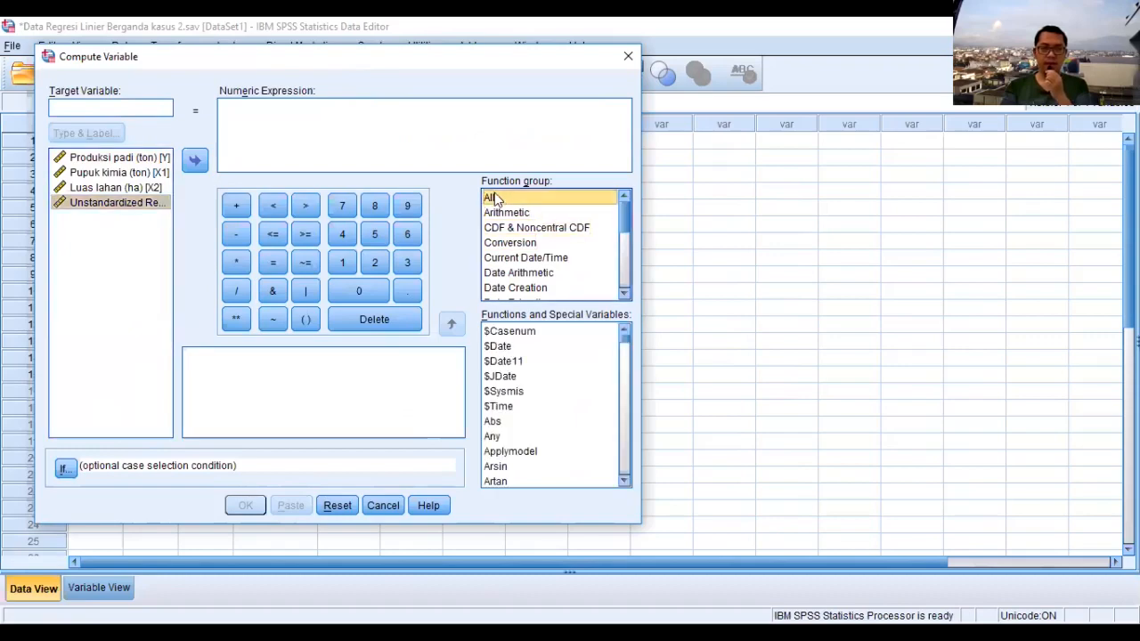
{"action": "left_click", "coordinate": [497, 423]}
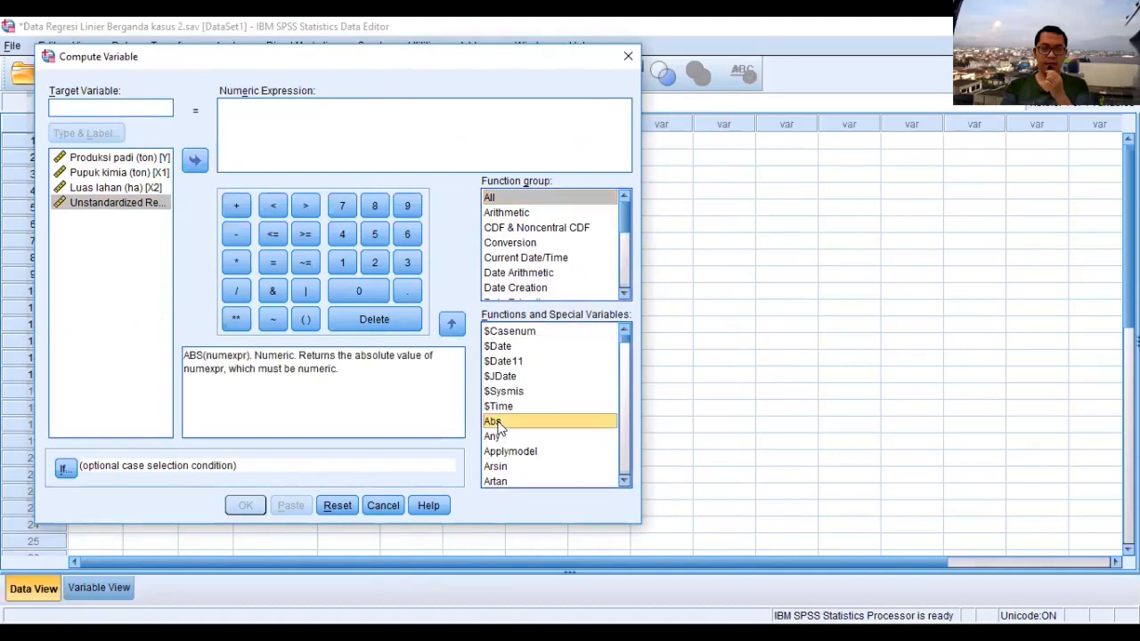
{"action": "double_click", "coordinate": [495, 422]}
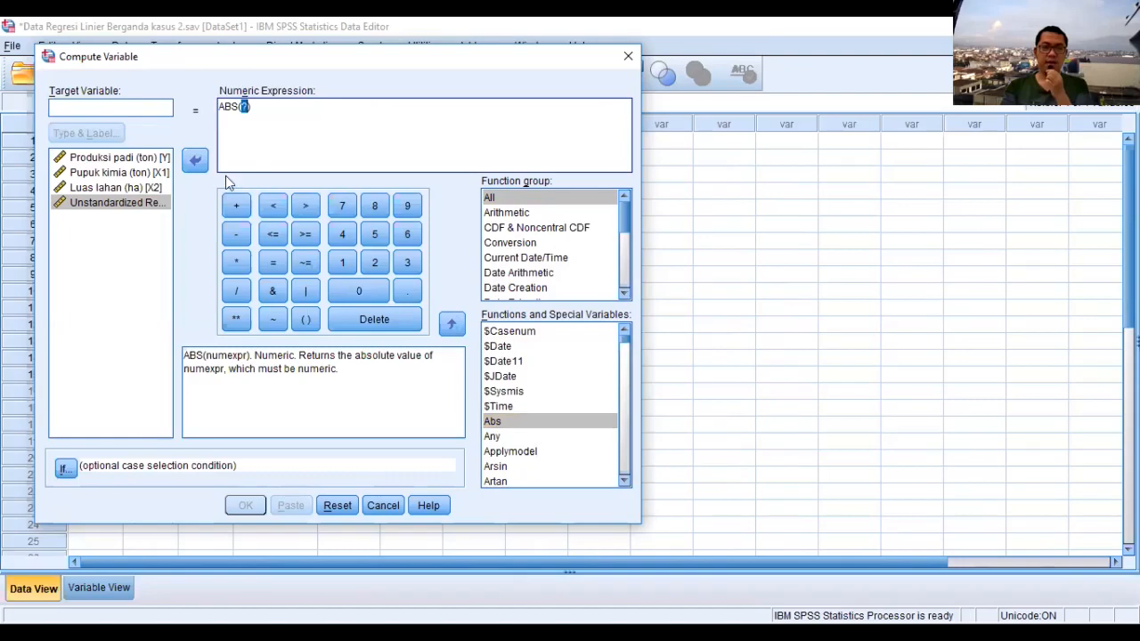
{"action": "left_click", "coordinate": [107, 209]}
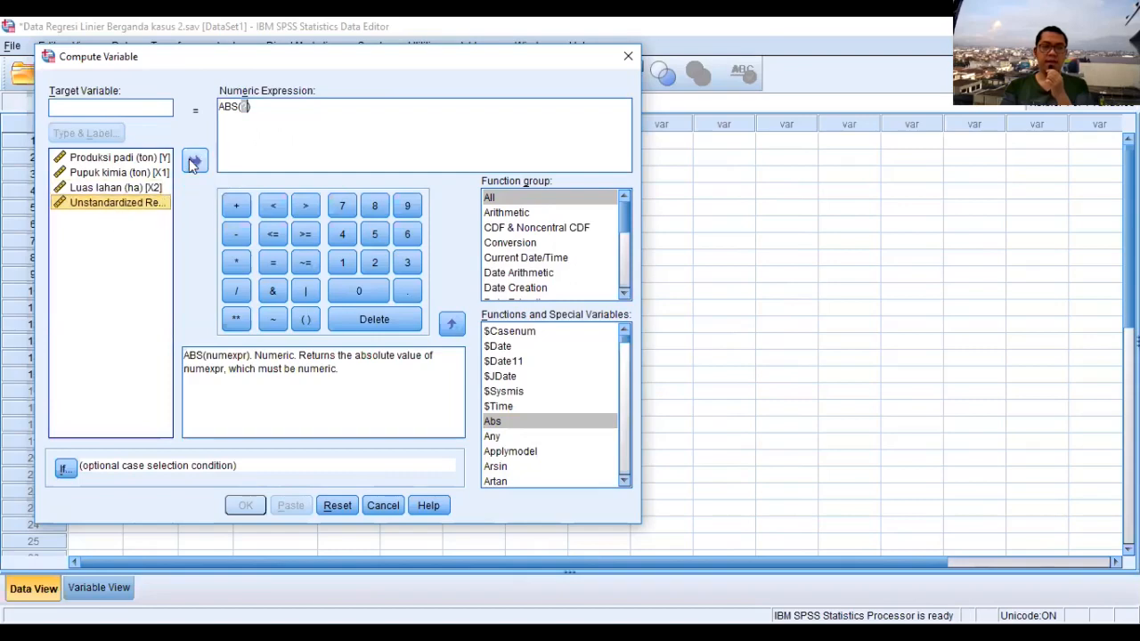
{"action": "left_click", "coordinate": [194, 162]}
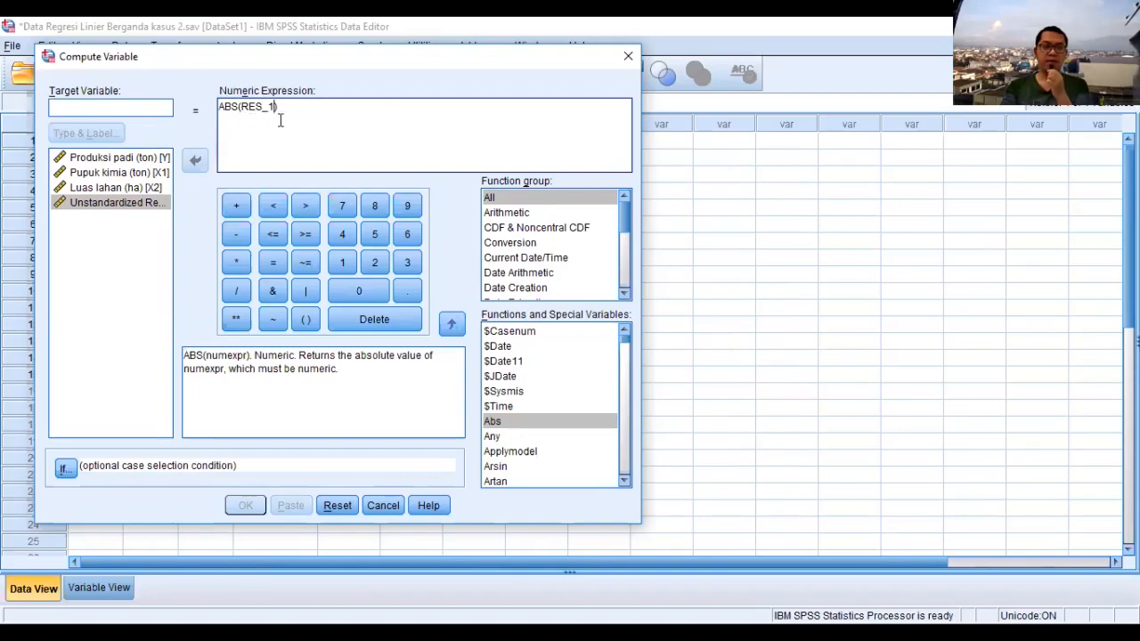
Name the target variable ABSRES and compute it.
{"action": "left_click", "coordinate": [114, 110]}
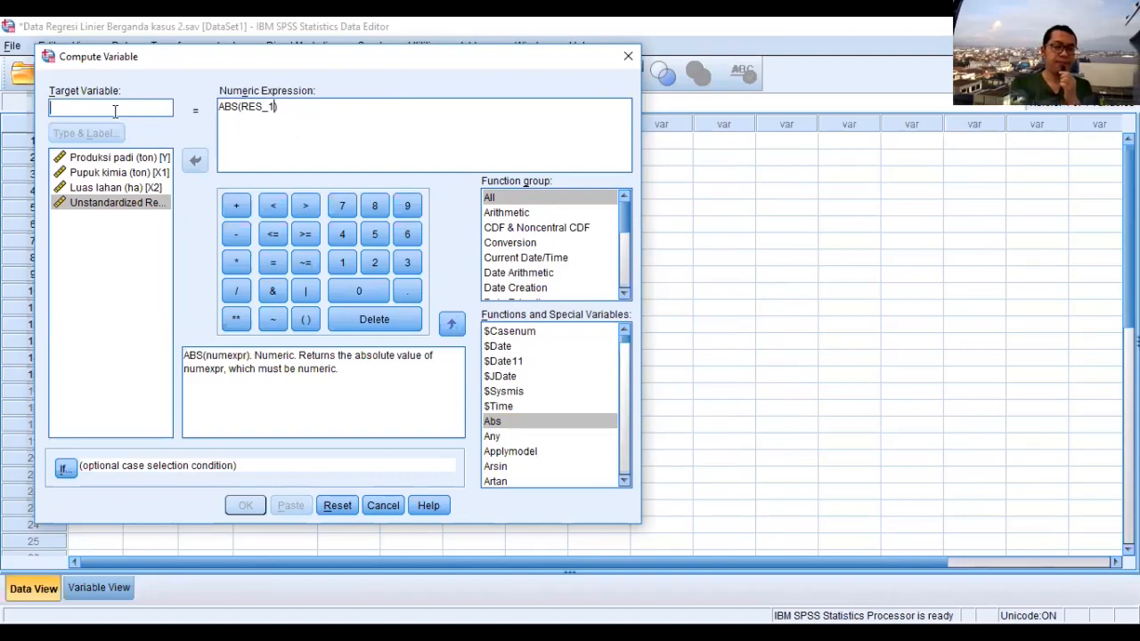
{"action": "type", "text": "A"}
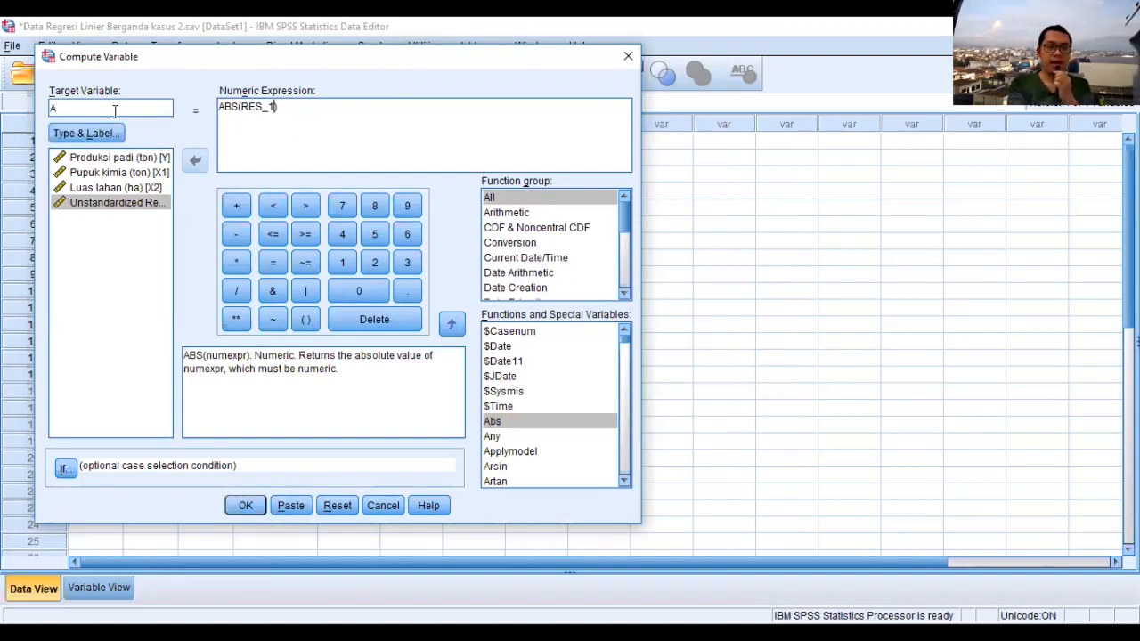
{"action": "type", "text": "B"}
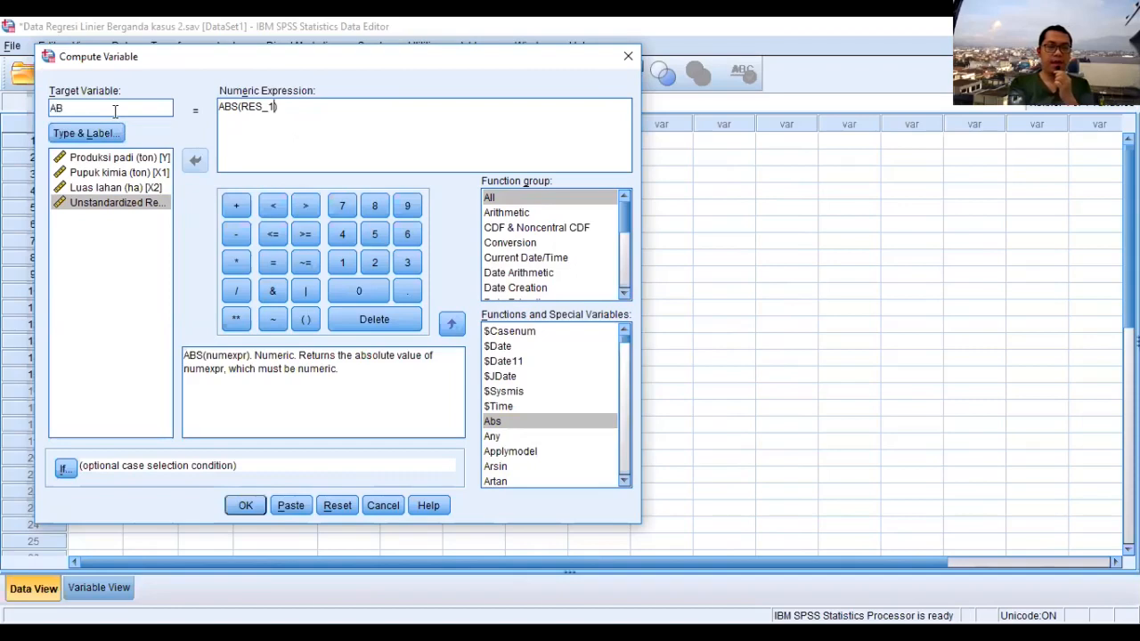
{"action": "type", "text": "SRES"}
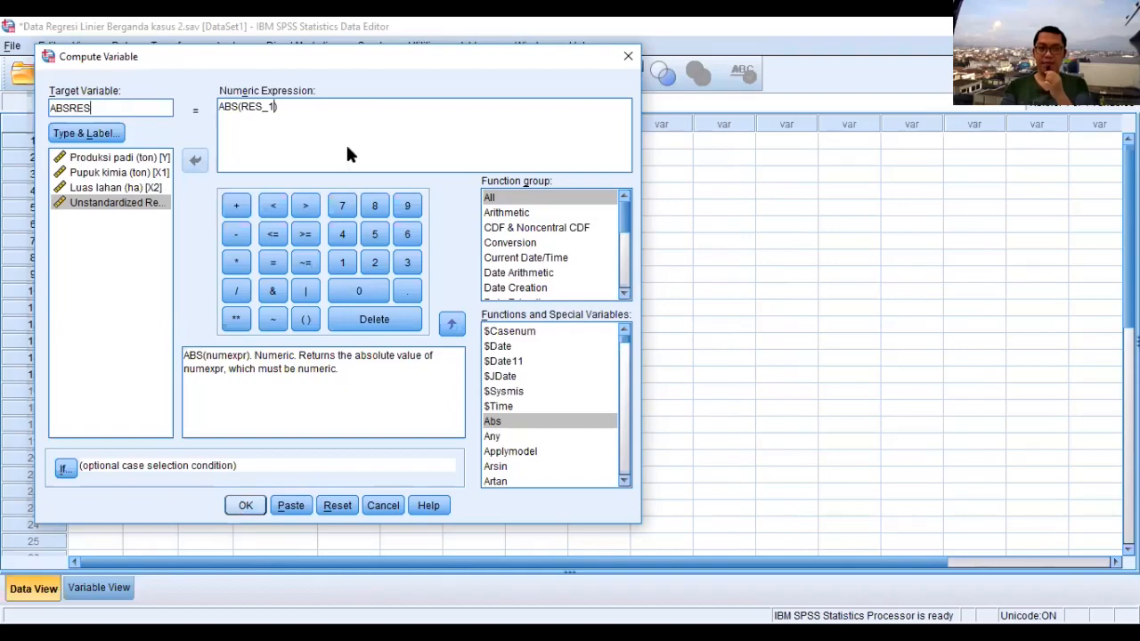
{"action": "key", "text": "Return"}
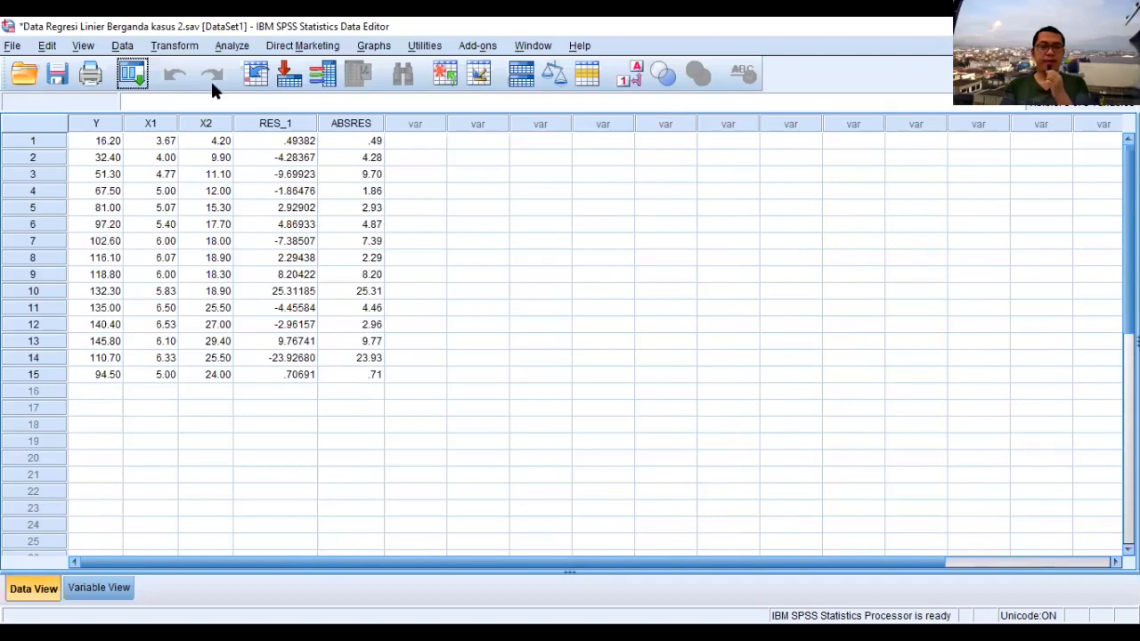
Reset the previous linear regression setup and assign ABSRES as the dependent variable.
{"action": "left_click", "coordinate": [231, 46]}
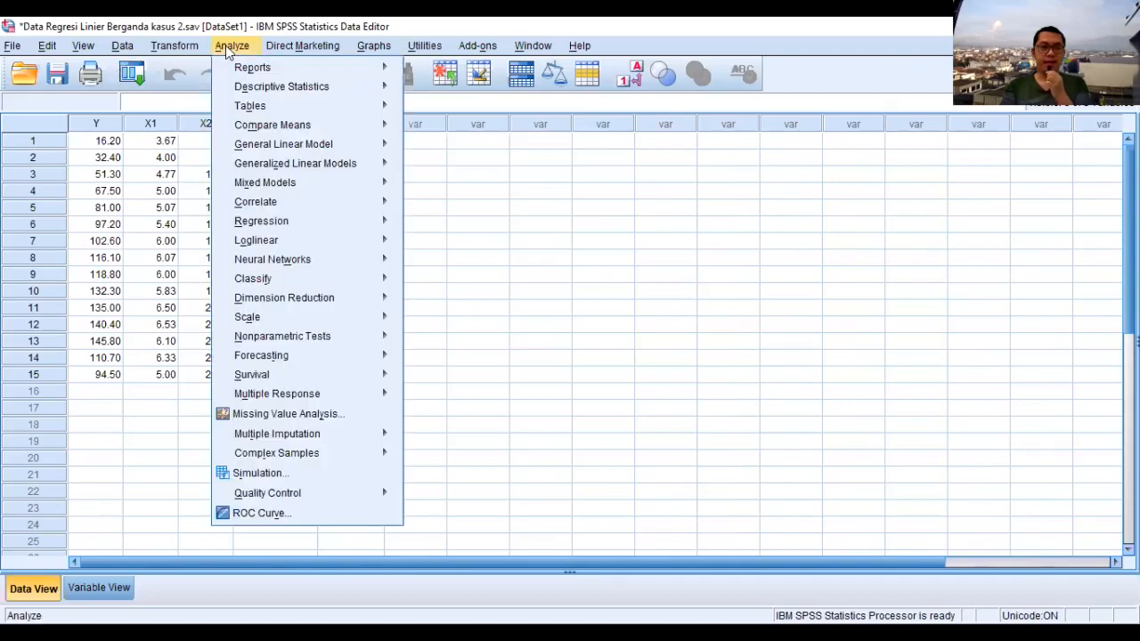
{"action": "mouse_move", "coordinate": [294, 222]}
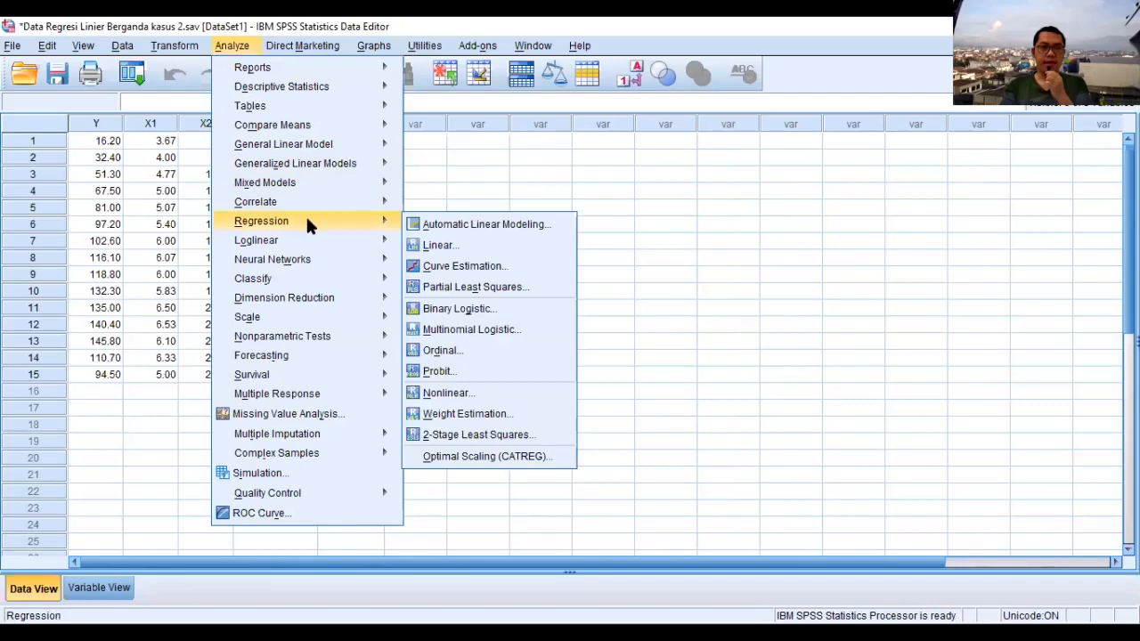
{"action": "left_click", "coordinate": [495, 240]}
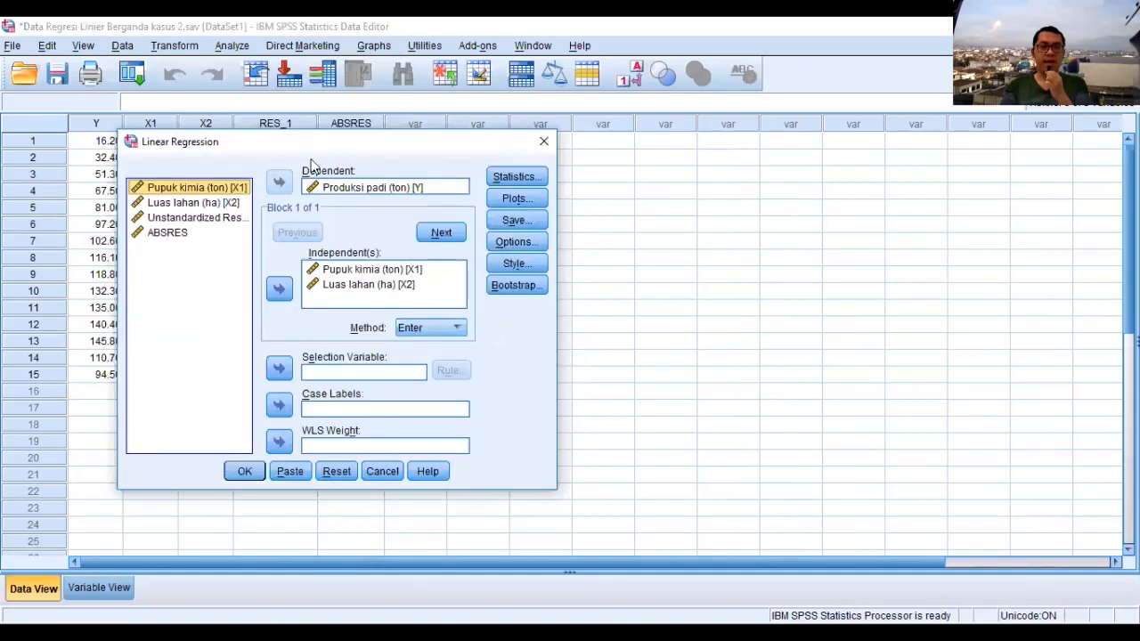
{"action": "left_click", "coordinate": [337, 471]}
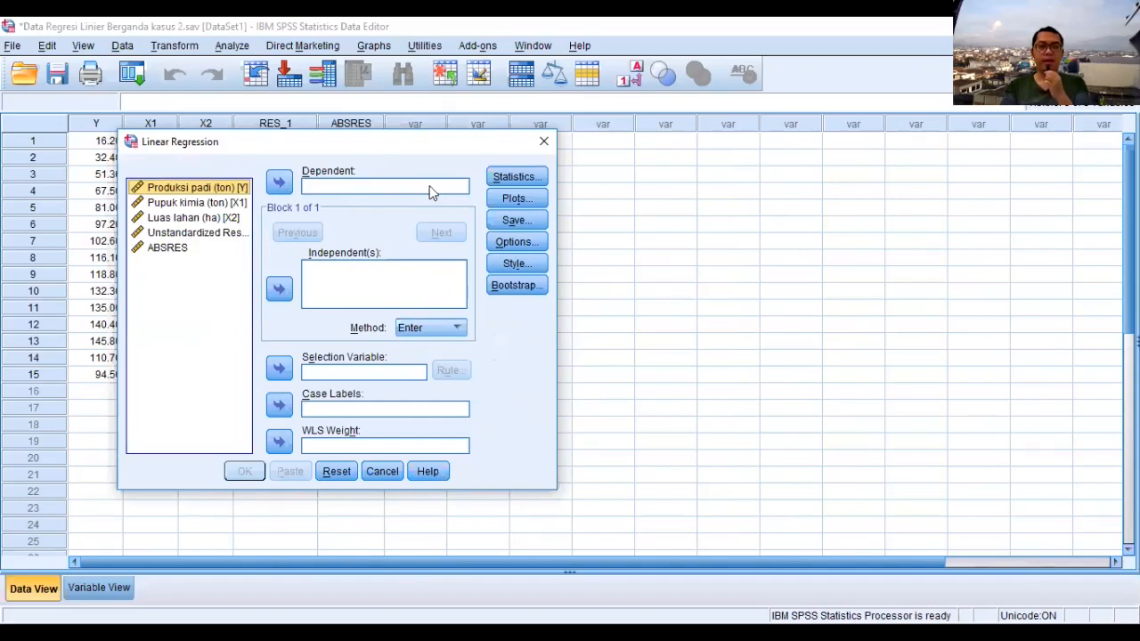
{"action": "left_click", "coordinate": [174, 250]}
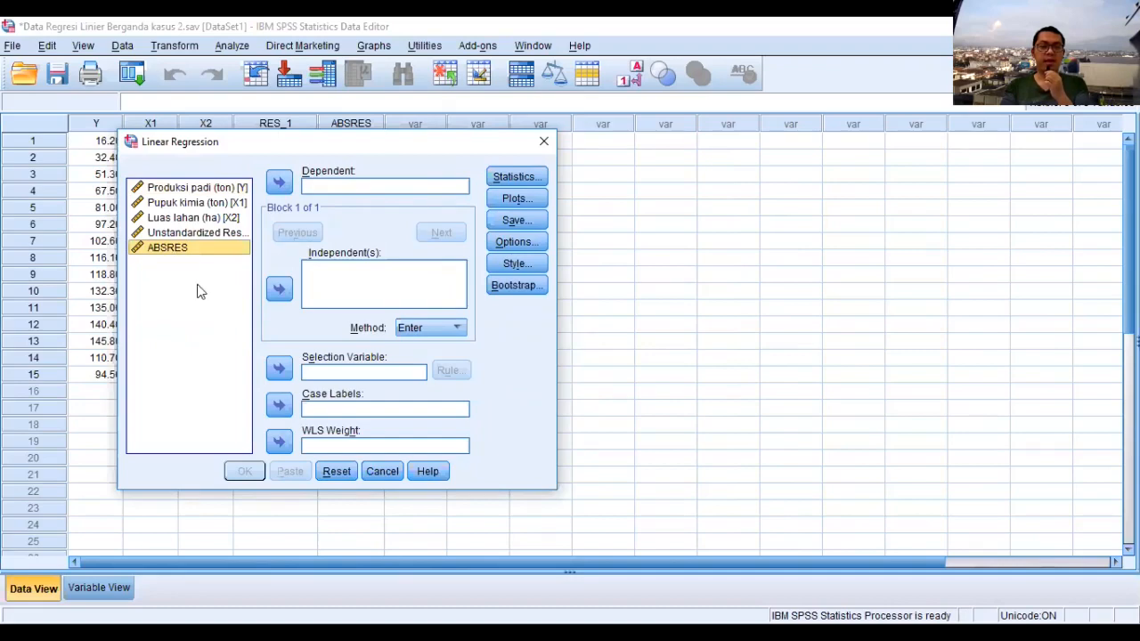
{"action": "left_click", "coordinate": [279, 185]}
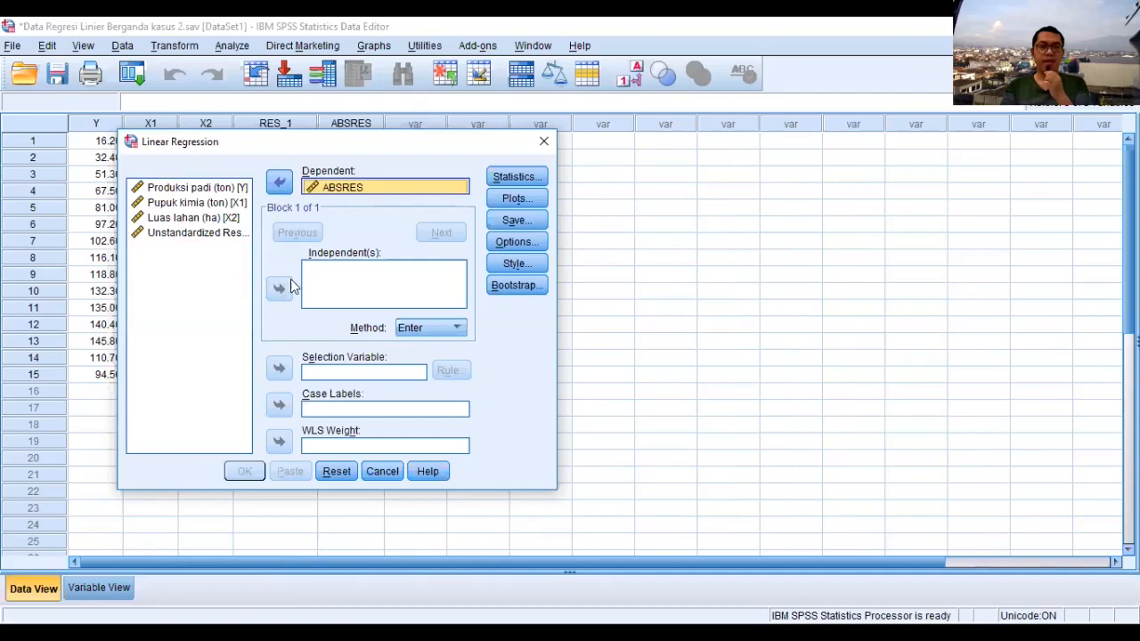
Add Pupuk kimia (ton) [X1] and Luas lahan (ha) [X2] as independents and run the regression.
{"action": "left_click", "coordinate": [181, 204]}
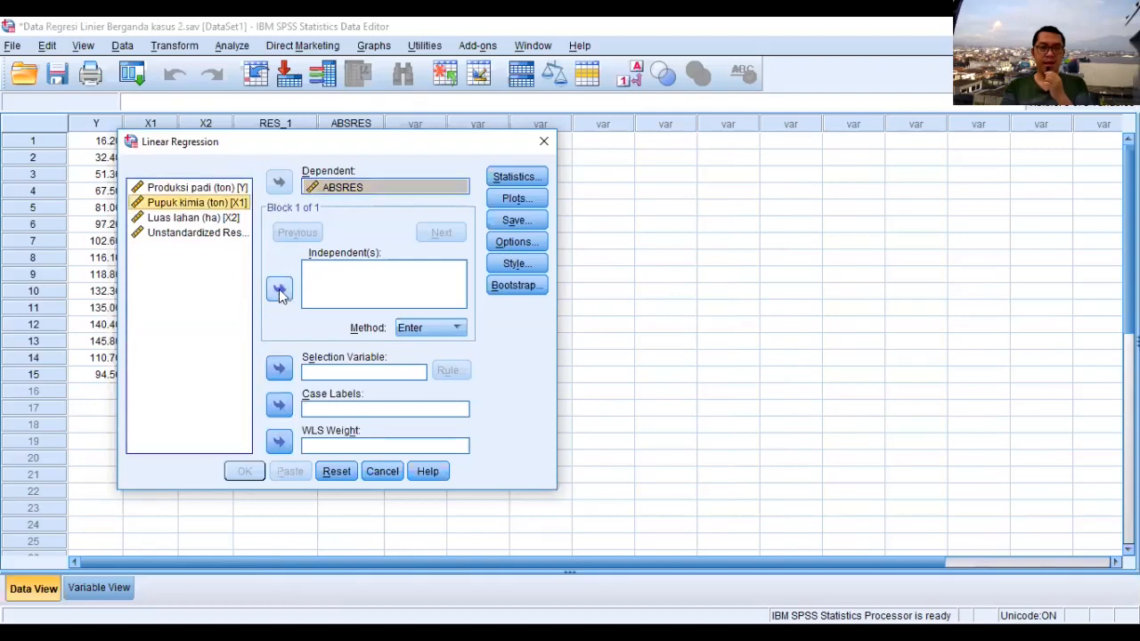
{"action": "left_click", "coordinate": [278, 291]}
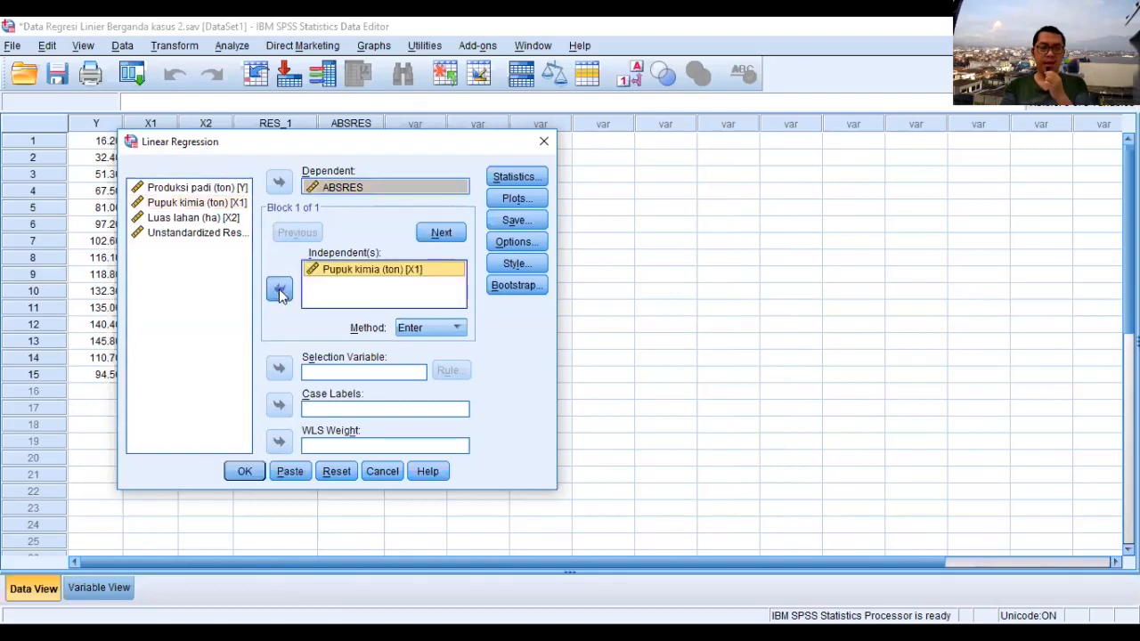
{"action": "left_click", "coordinate": [193, 220]}
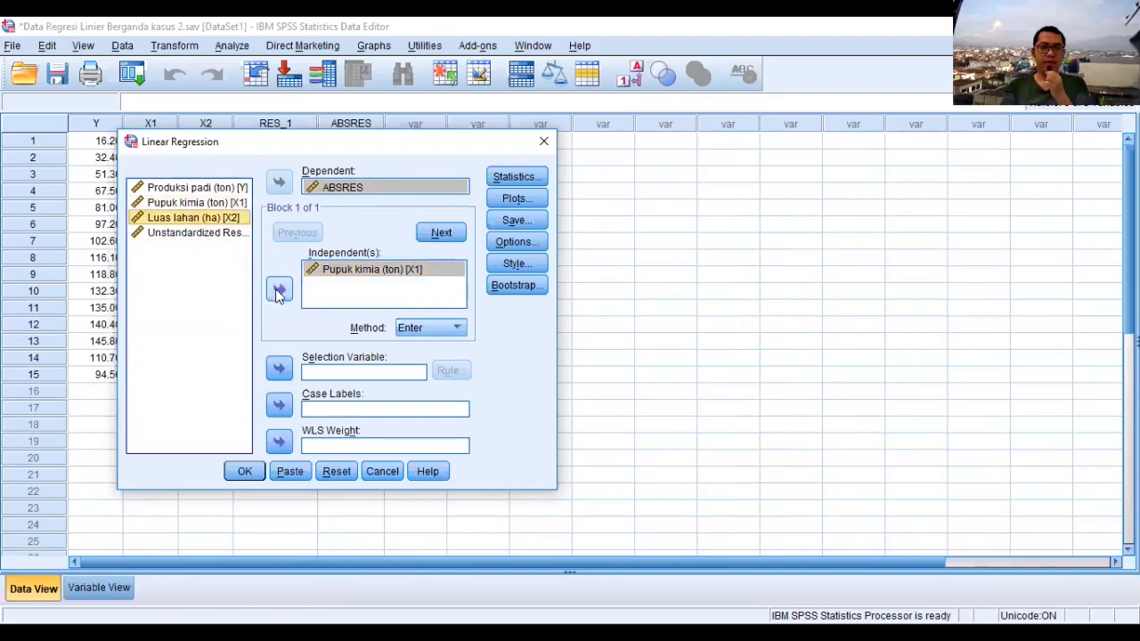
{"action": "left_click", "coordinate": [278, 291]}
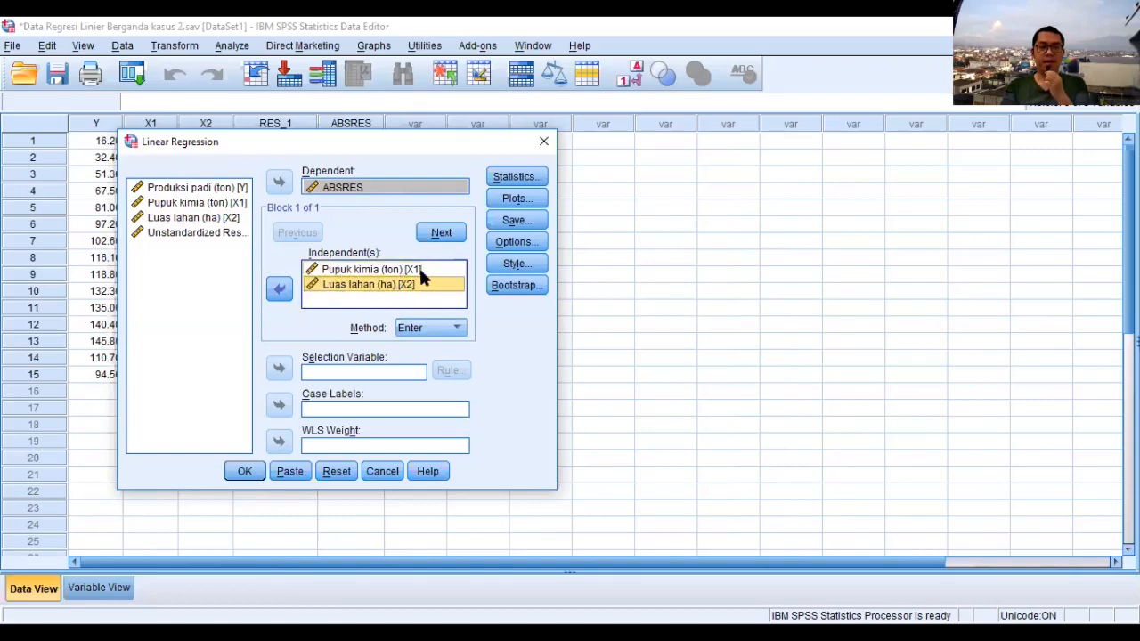
{"action": "left_click", "coordinate": [246, 471]}
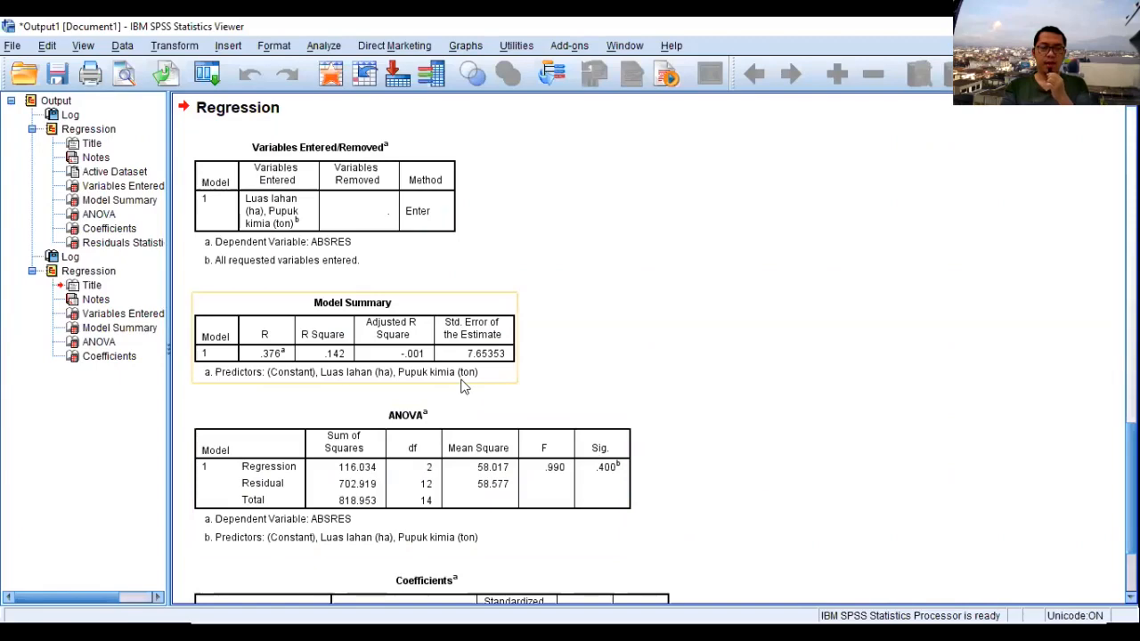
Copy the Coefficients table of the ABSRES regression using Copy Special with only the Image (JPG, PNG) format.
{"action": "scroll", "coordinate": [461, 385], "scroll_direction": "down", "scroll_amount": 3}
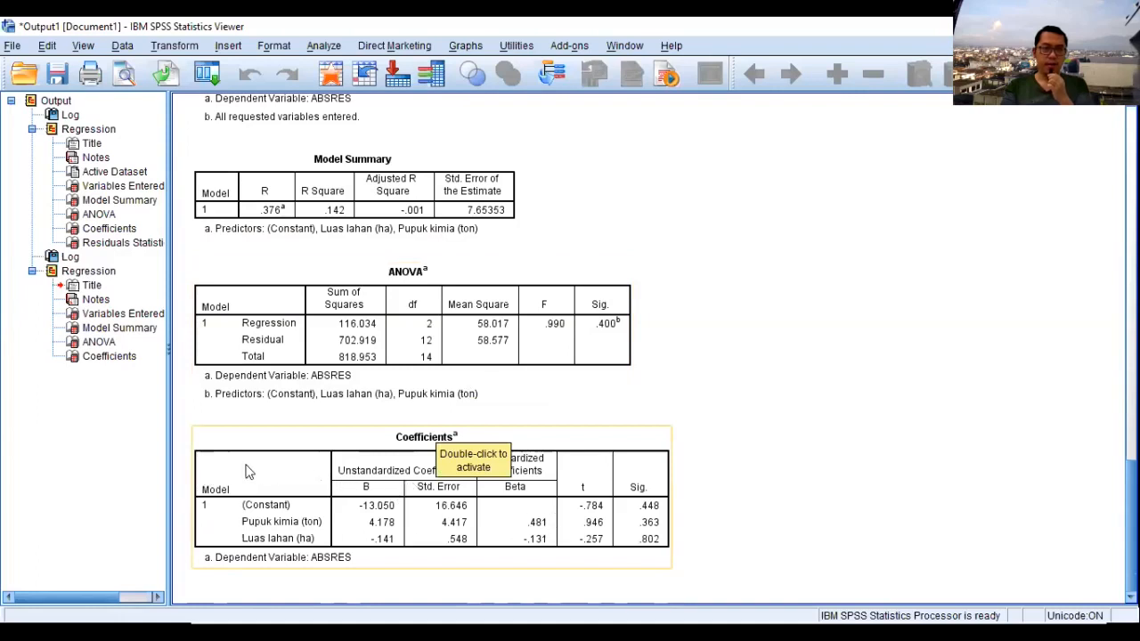
{"action": "left_click", "coordinate": [277, 465]}
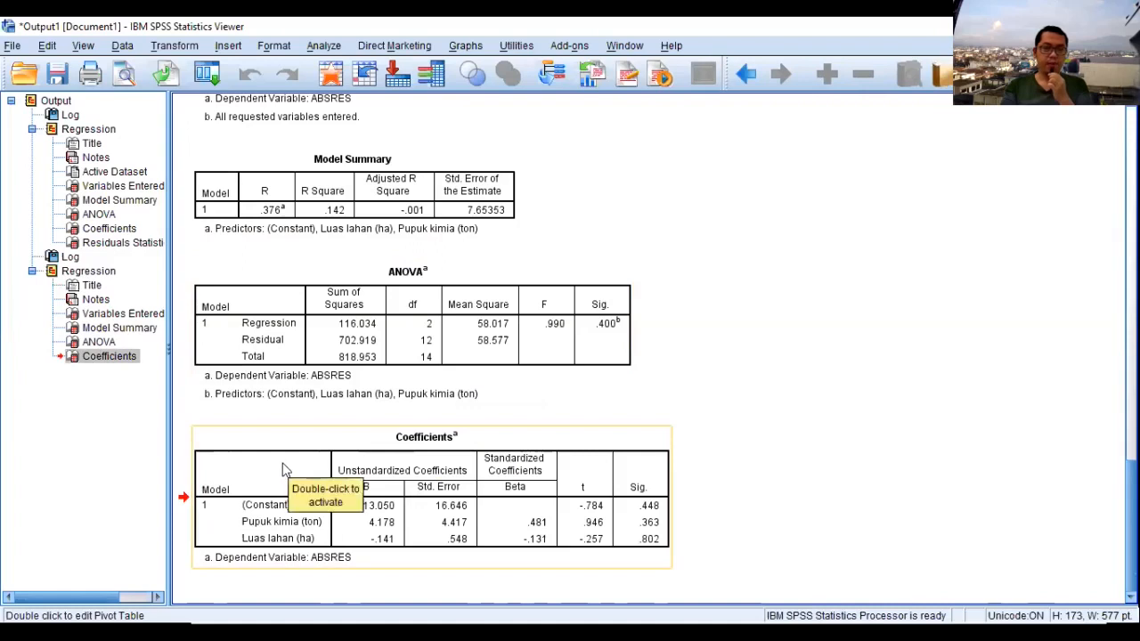
{"action": "right_click", "coordinate": [107, 358]}
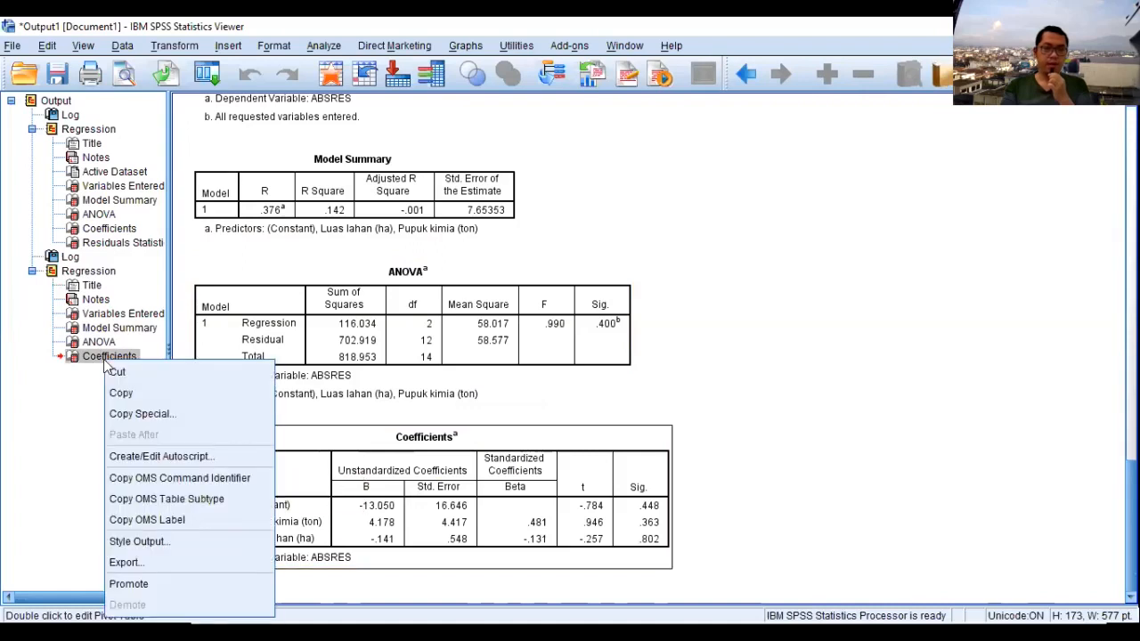
{"action": "left_click", "coordinate": [156, 415]}
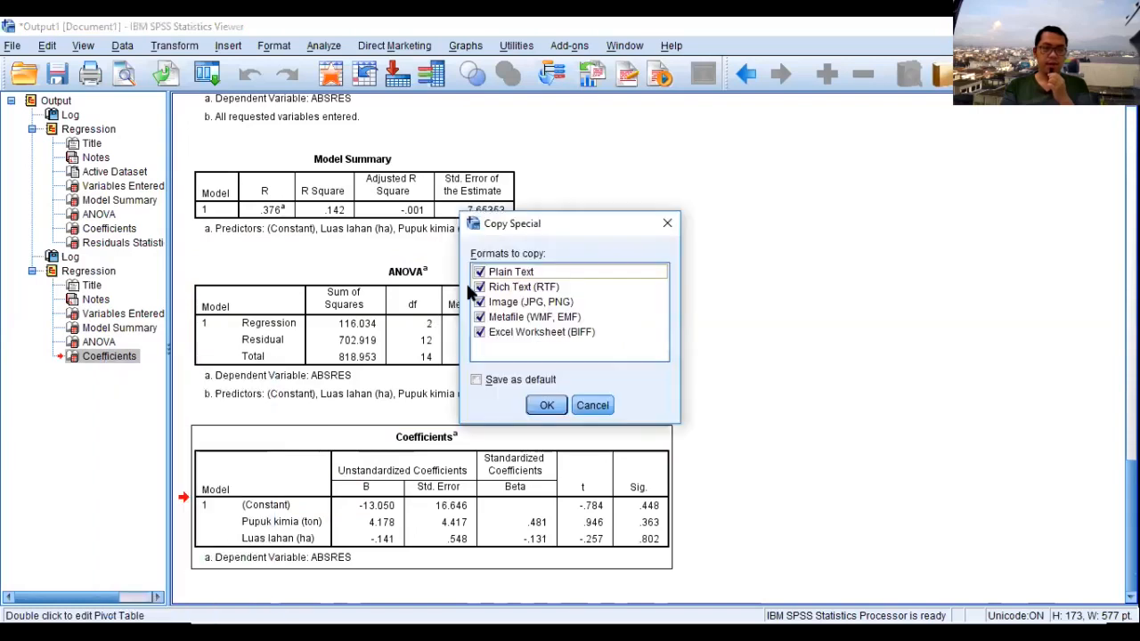
{"action": "left_click", "coordinate": [479, 272]}
{"action": "left_click", "coordinate": [479, 287]}
{"action": "left_click", "coordinate": [479, 332]}
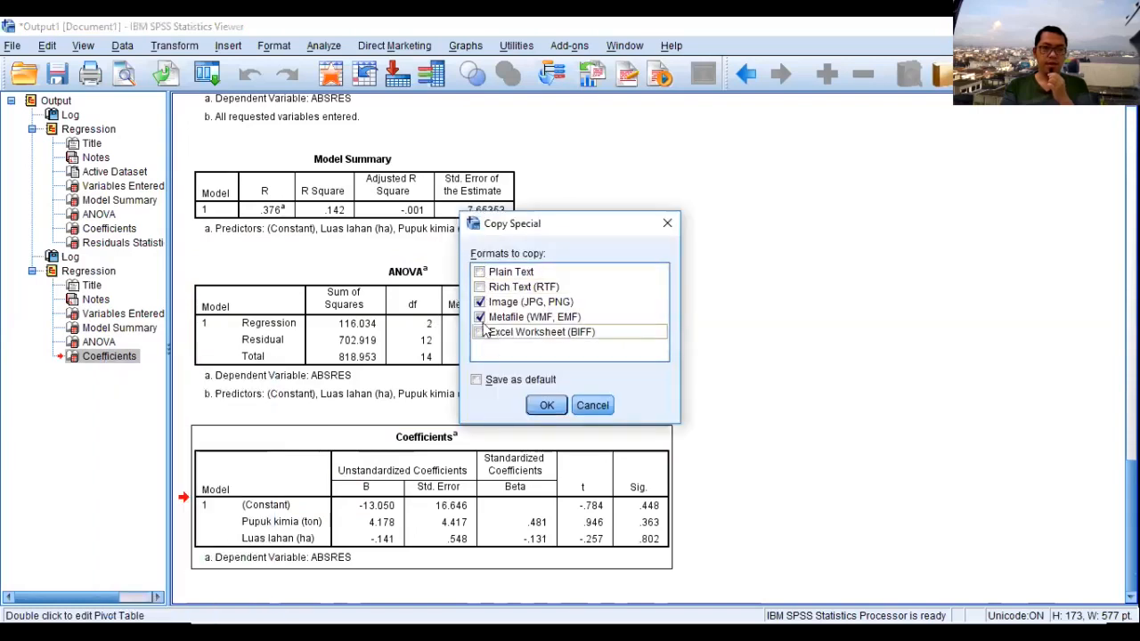
{"action": "left_click", "coordinate": [479, 317]}
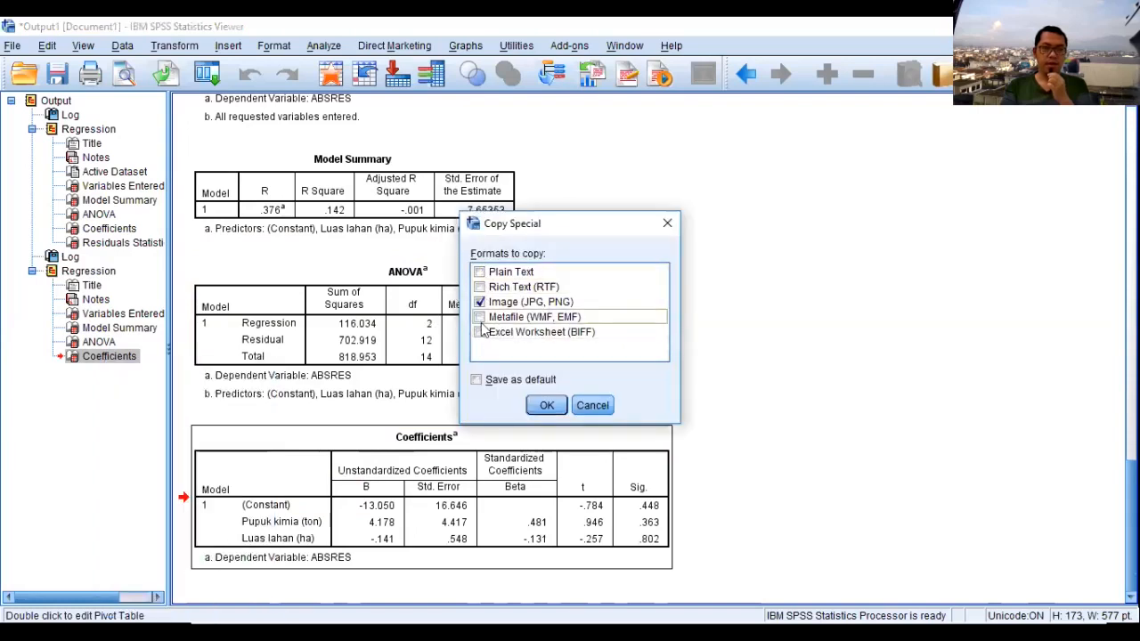
{"action": "left_click", "coordinate": [547, 406]}
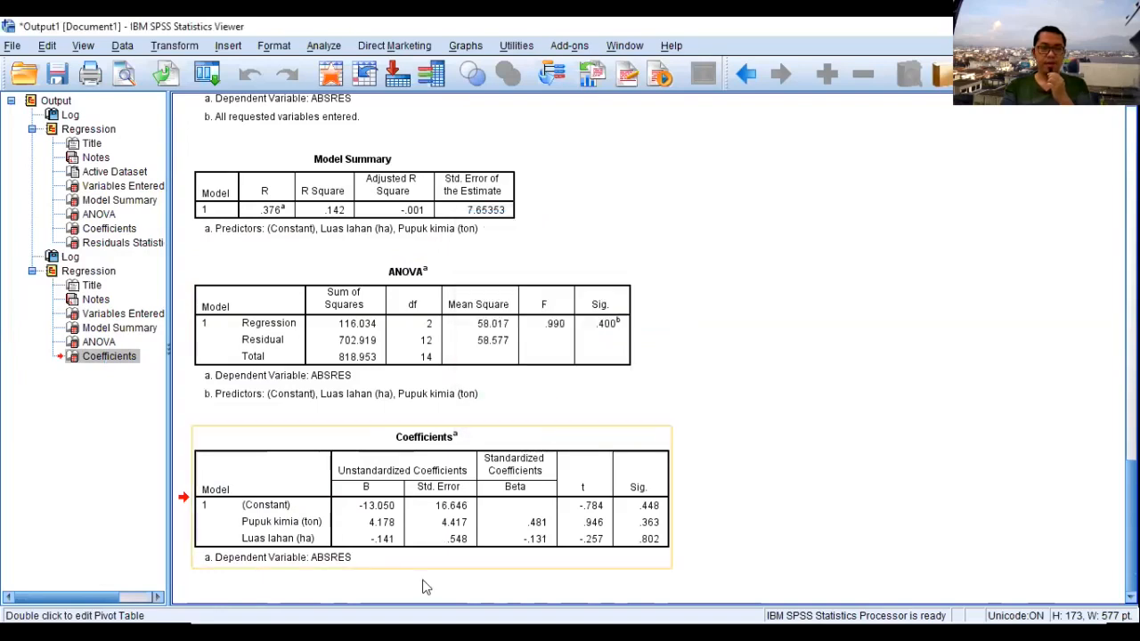
Switch to the PowerPoint presentation and paste the copied table as a picture on the Interpretasi Hasil slide.
{"action": "key", "text": "alt+Tab"}
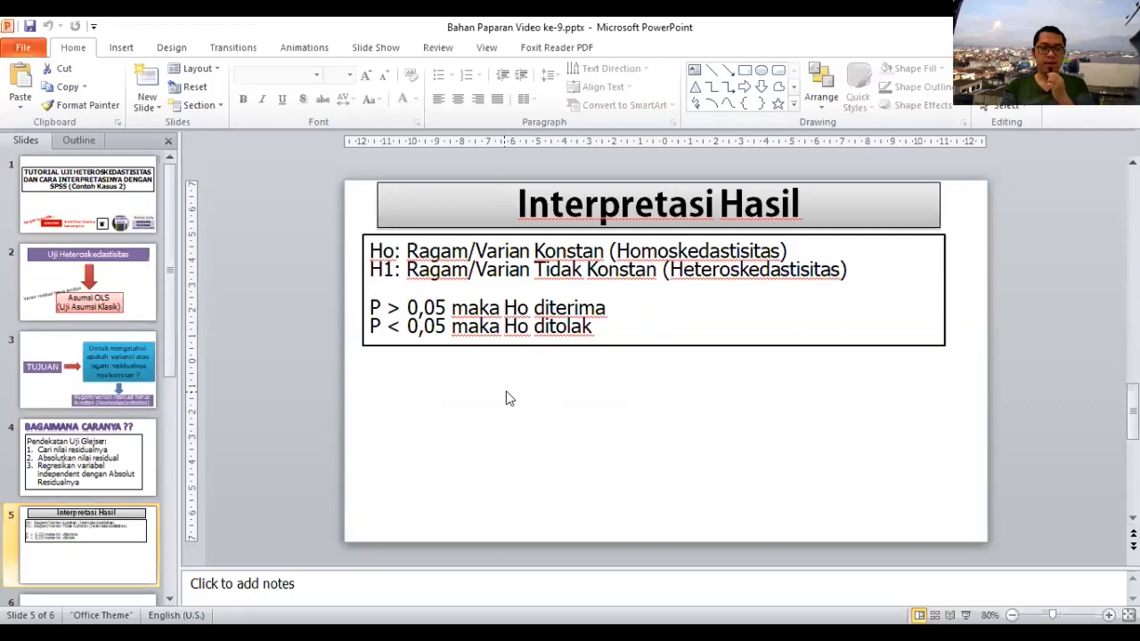
{"action": "right_click", "coordinate": [506, 391]}
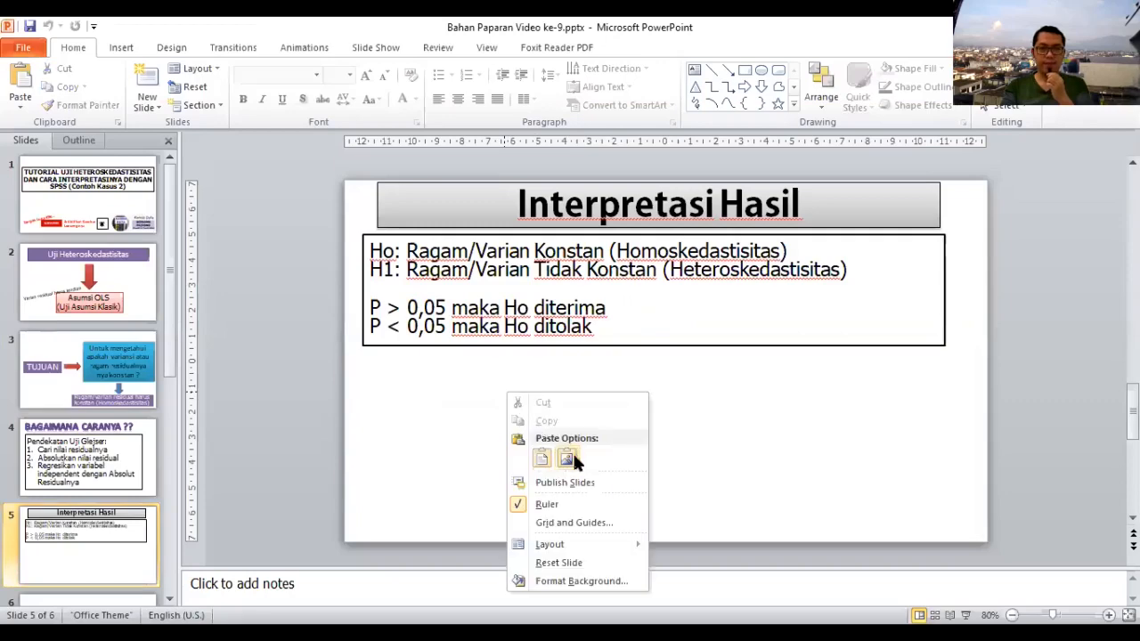
{"action": "left_click", "coordinate": [574, 456]}
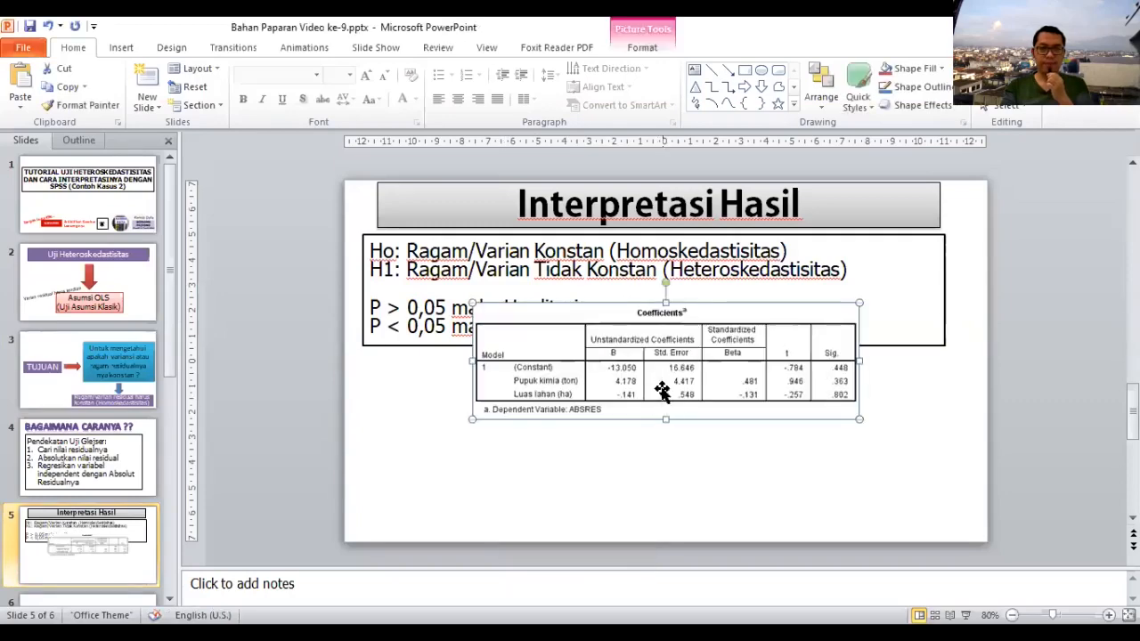
Move the table picture below the hypothesis text box, enlarge it to about the box's width, and start the slide show from this slide.
{"action": "left_click_drag", "start_coordinate": [657, 385], "coordinate": [627, 429]}
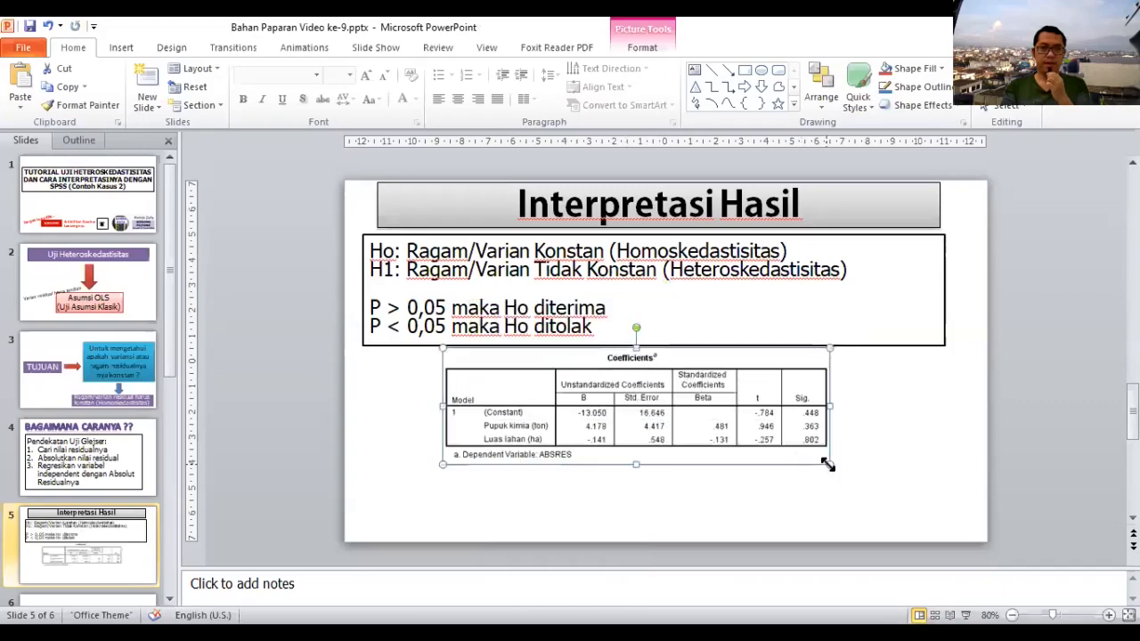
{"action": "left_click_drag", "start_coordinate": [824, 464], "coordinate": [762, 462]}
{"action": "left_click_drag", "start_coordinate": [855, 488], "coordinate": [855, 487]}
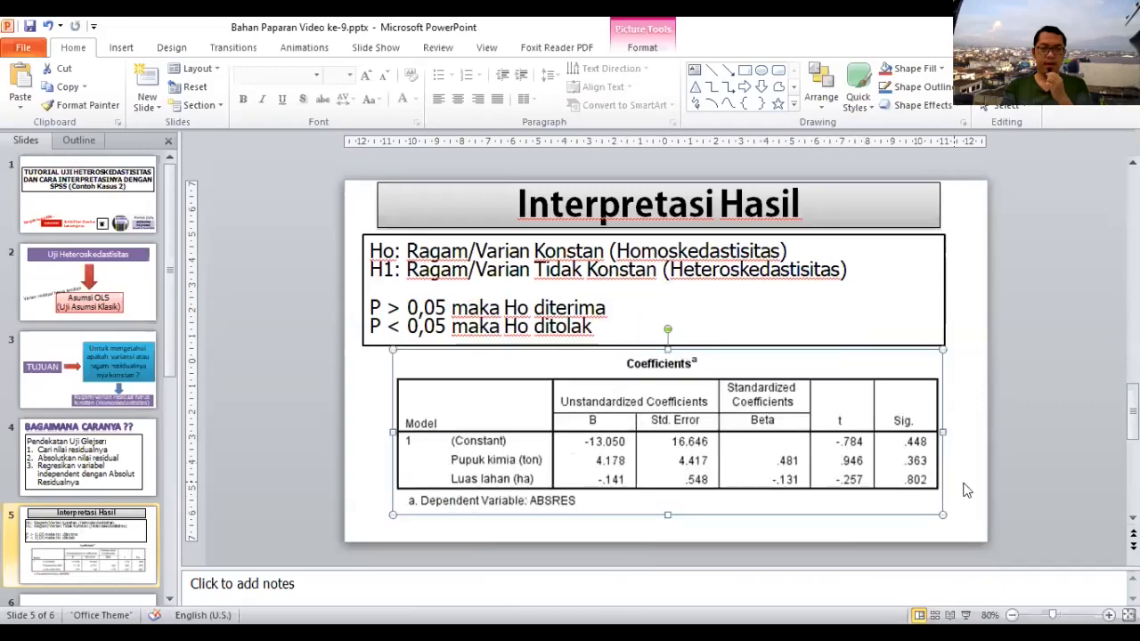
{"action": "left_click", "coordinate": [956, 477]}
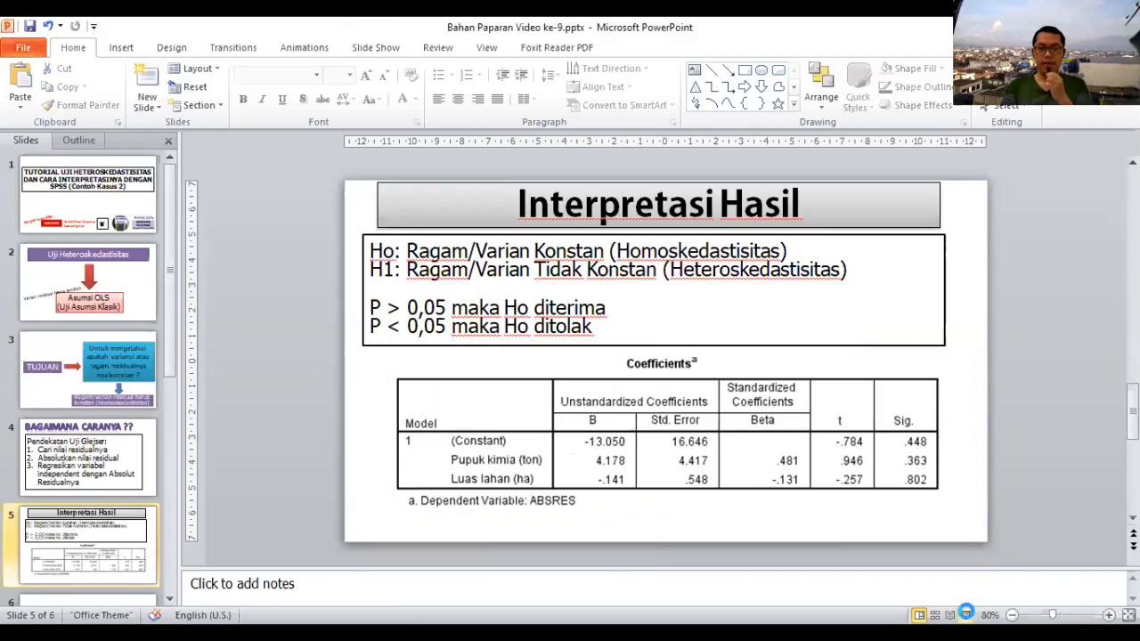
{"action": "left_click", "coordinate": [965, 615]}
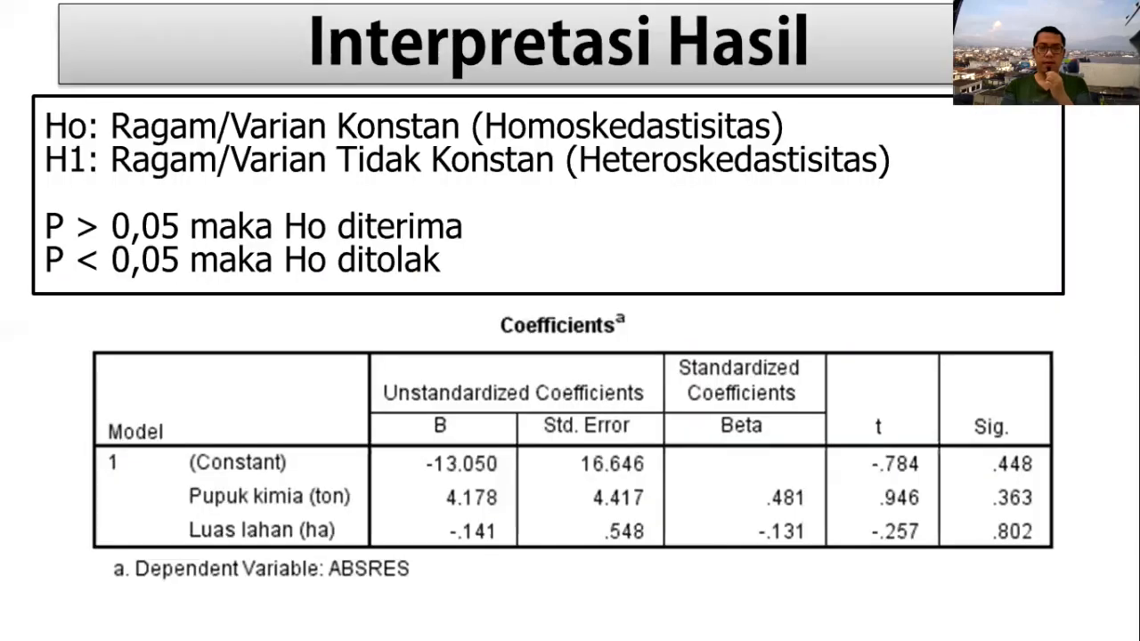